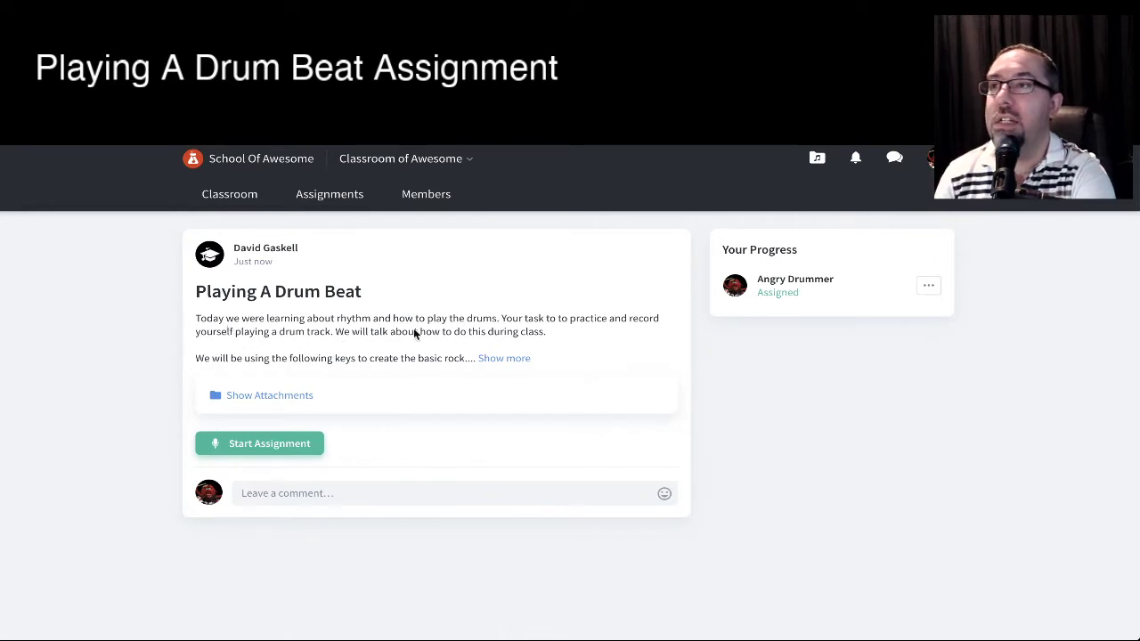
Expand the Playing A Drum Beat description and list its two drum chart attachments
{"action": "left_click", "coordinate": [490, 360]}
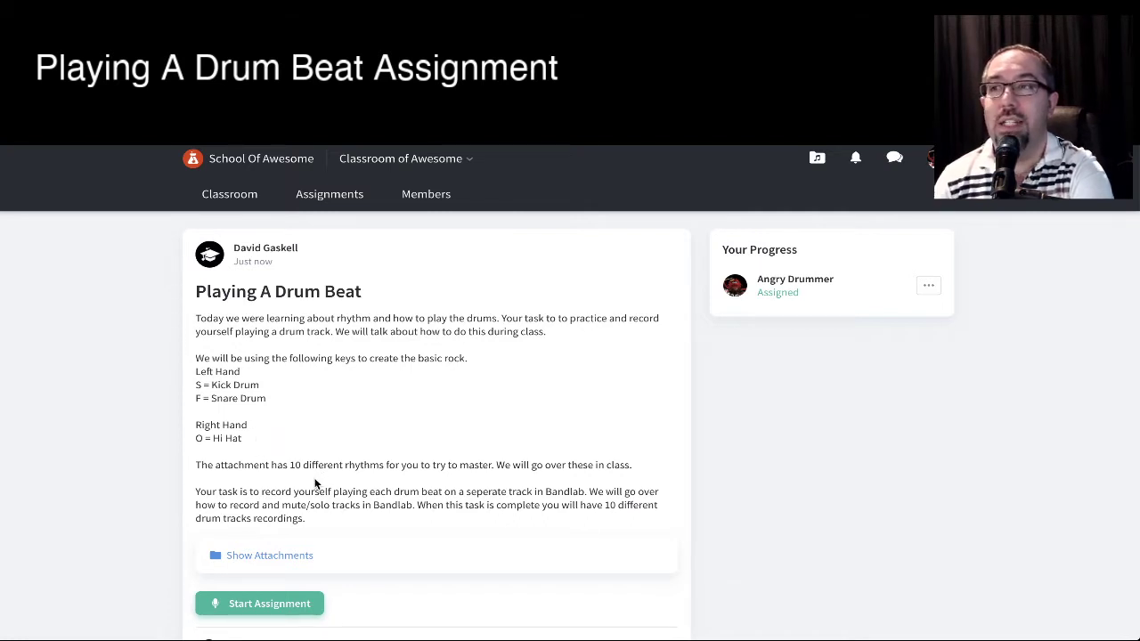
{"action": "left_click", "coordinate": [285, 555]}
{"action": "scroll", "coordinate": [331, 520], "scroll_direction": "down", "scroll_amount": 1}
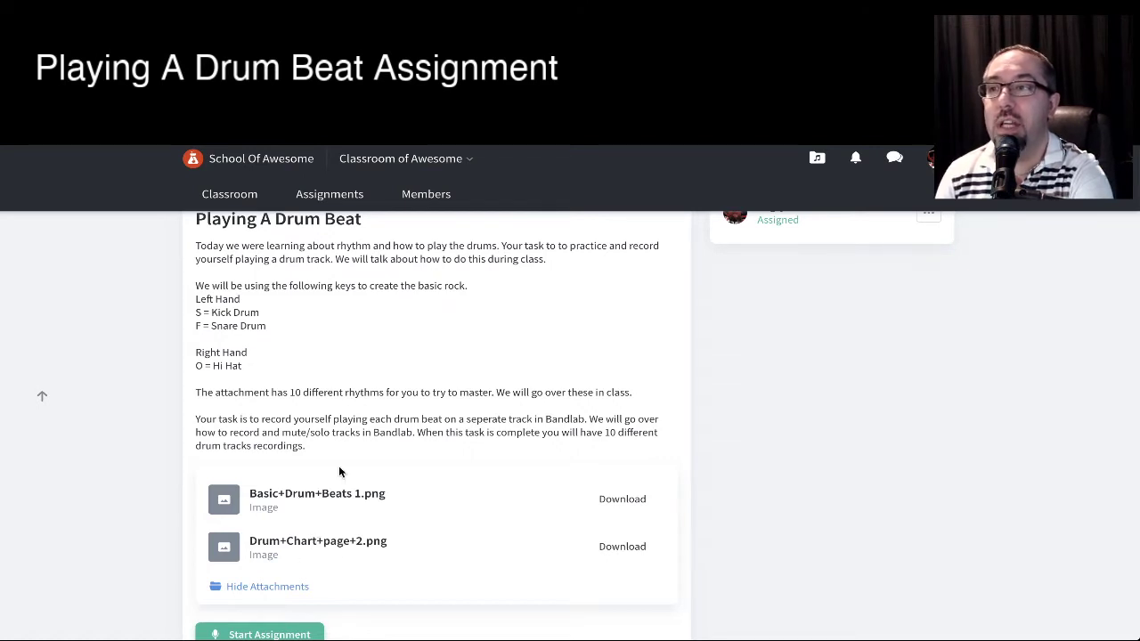
{"action": "scroll", "coordinate": [338, 476], "scroll_direction": "up", "scroll_amount": 1}
{"action": "scroll", "coordinate": [338, 472], "scroll_direction": "down", "scroll_amount": 1}
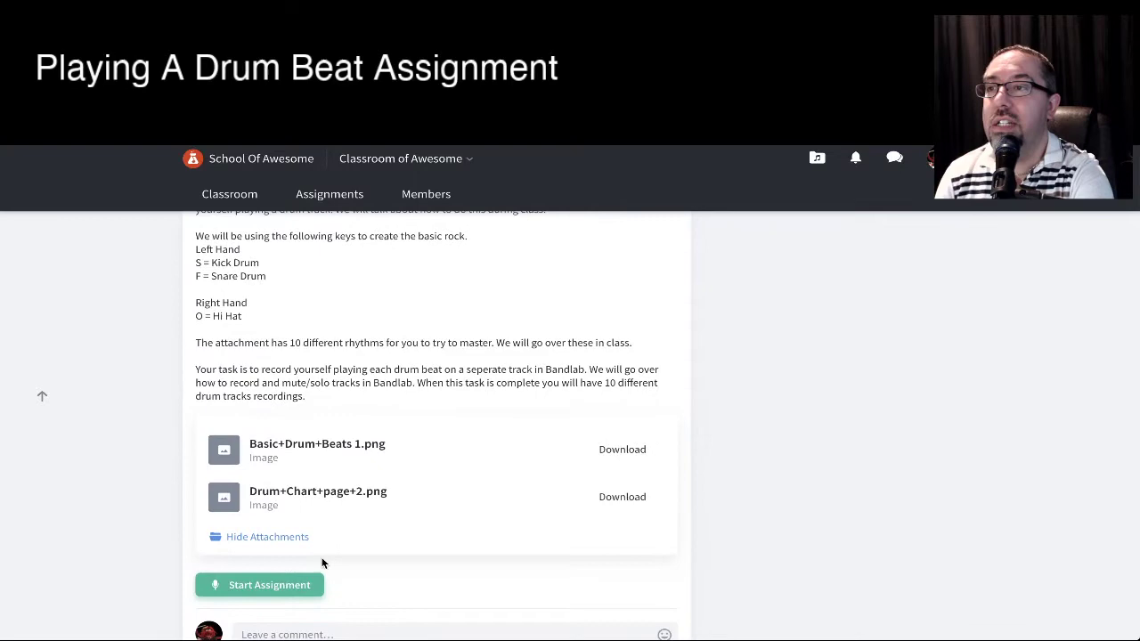
Start the assignment as the Teacher's Assignment and add a new Instruments track
{"action": "left_click", "coordinate": [271, 585]}
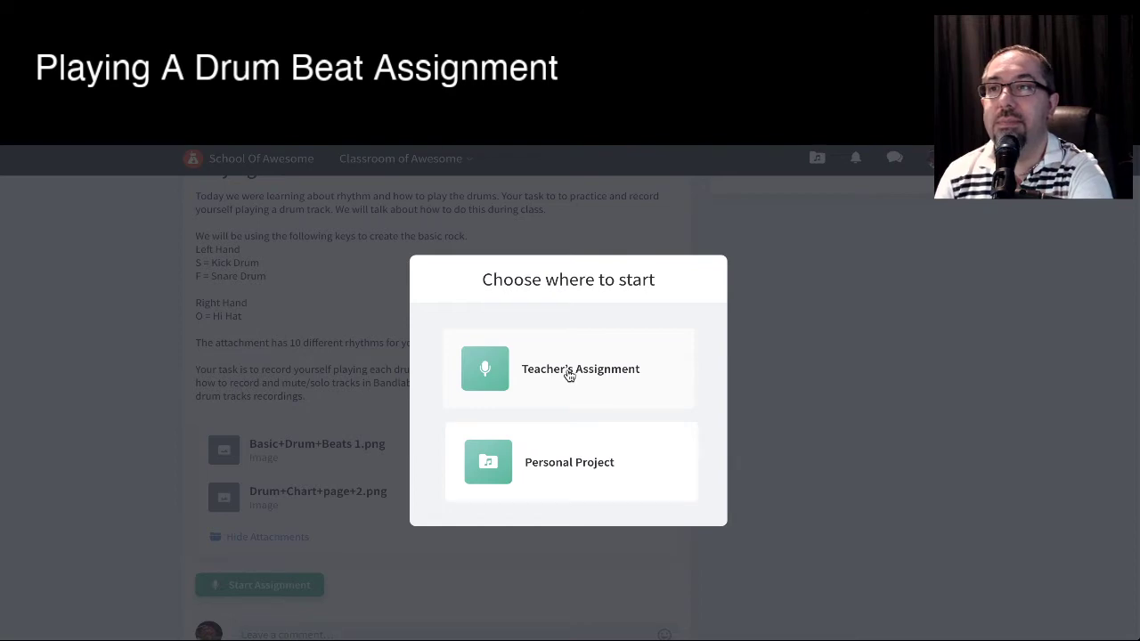
{"action": "left_click", "coordinate": [568, 375]}
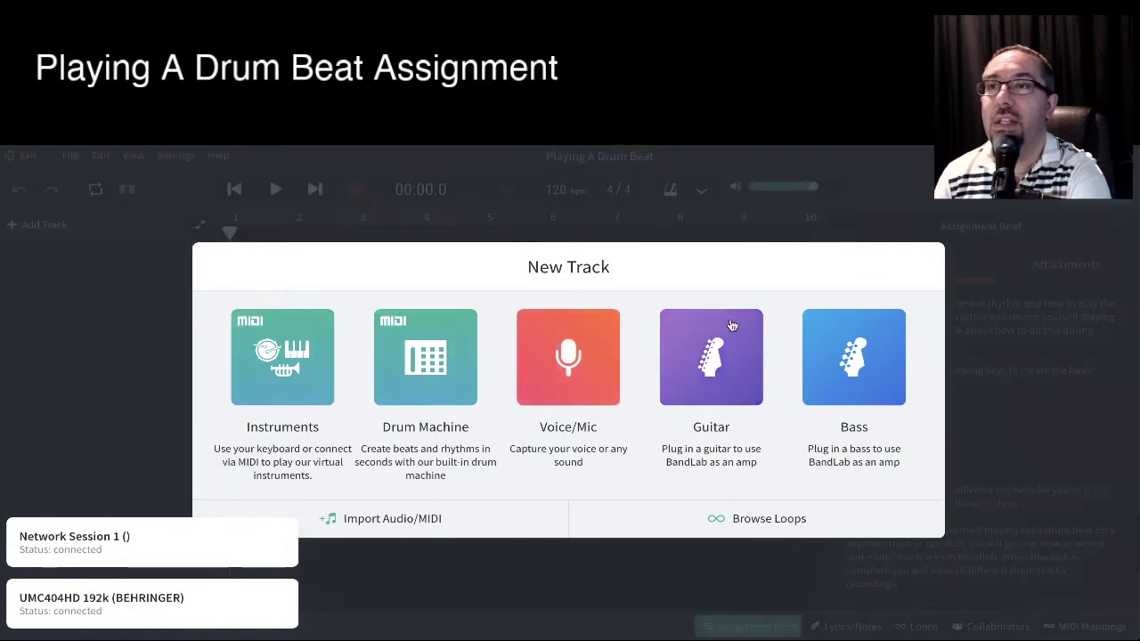
{"action": "left_click", "coordinate": [284, 361]}
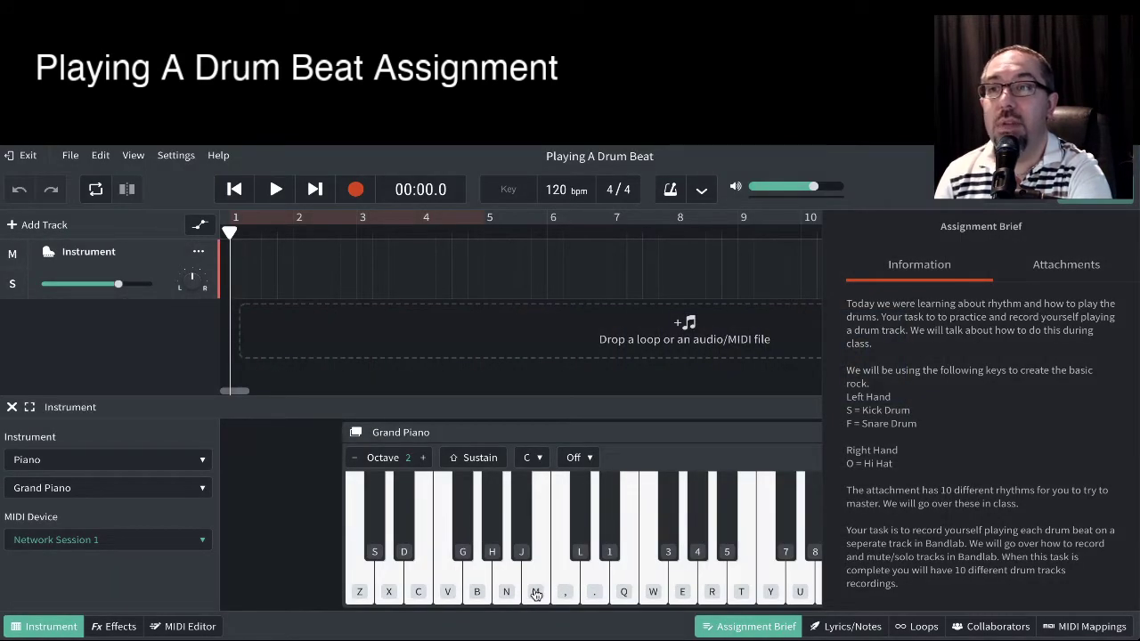
Switch the Instrument track to the Drum Kits category with the Classic Rock kit
{"action": "left_click", "coordinate": [202, 458]}
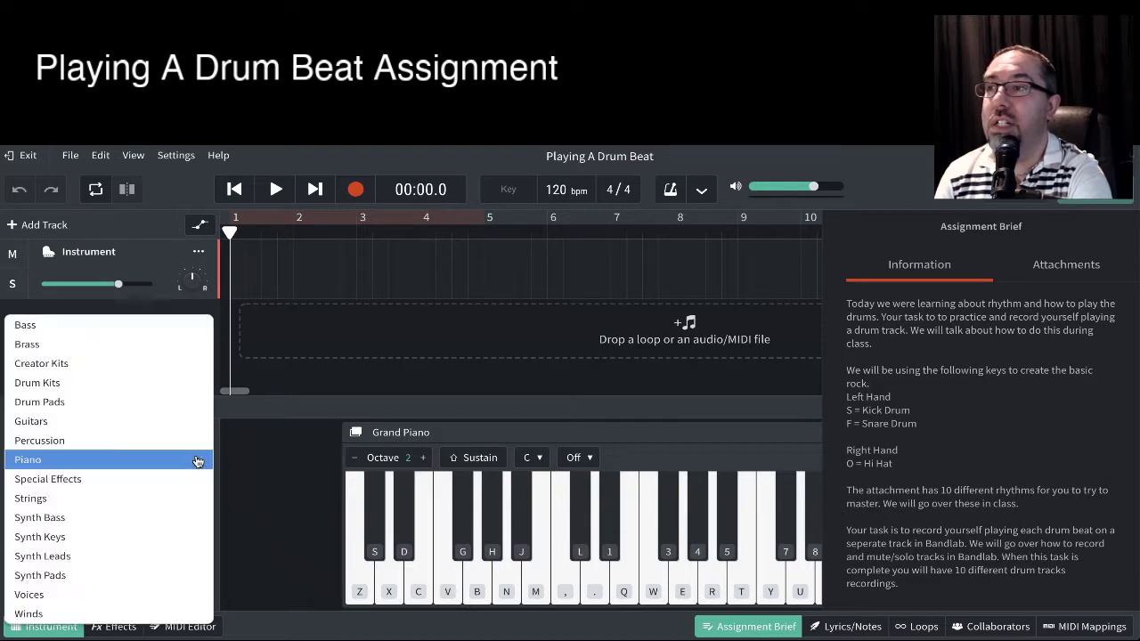
{"action": "left_click", "coordinate": [136, 385]}
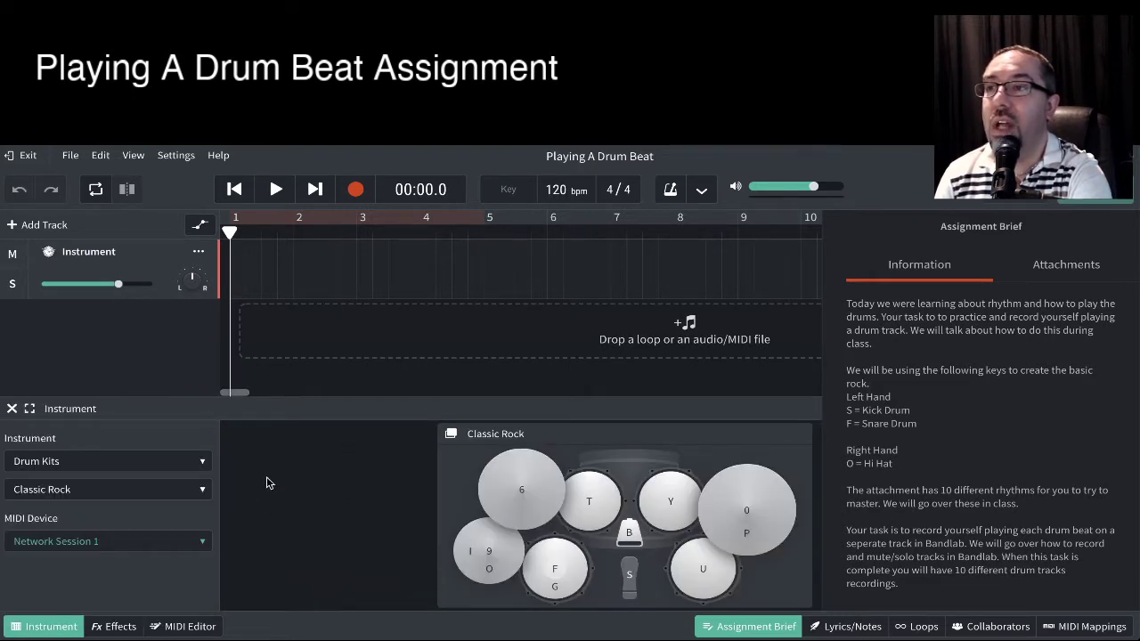
{"action": "left_click", "coordinate": [201, 489]}
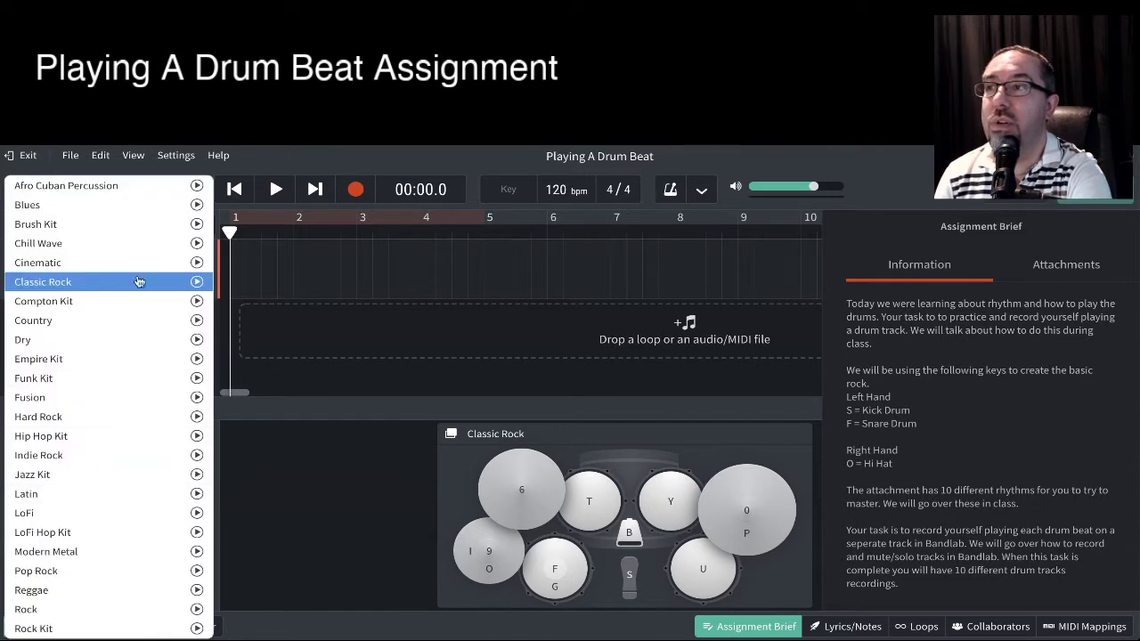
{"action": "left_click", "coordinate": [269, 408]}
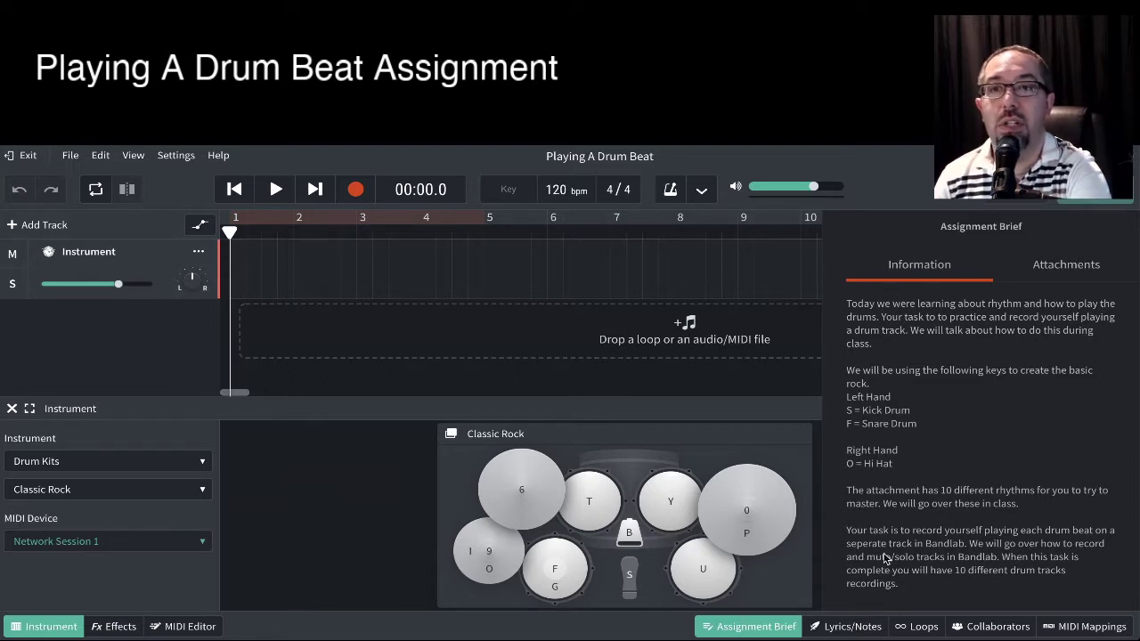
Check the brief's Attachments and Information tabs, then hide the Assignment Brief panel
{"action": "left_click", "coordinate": [1055, 269]}
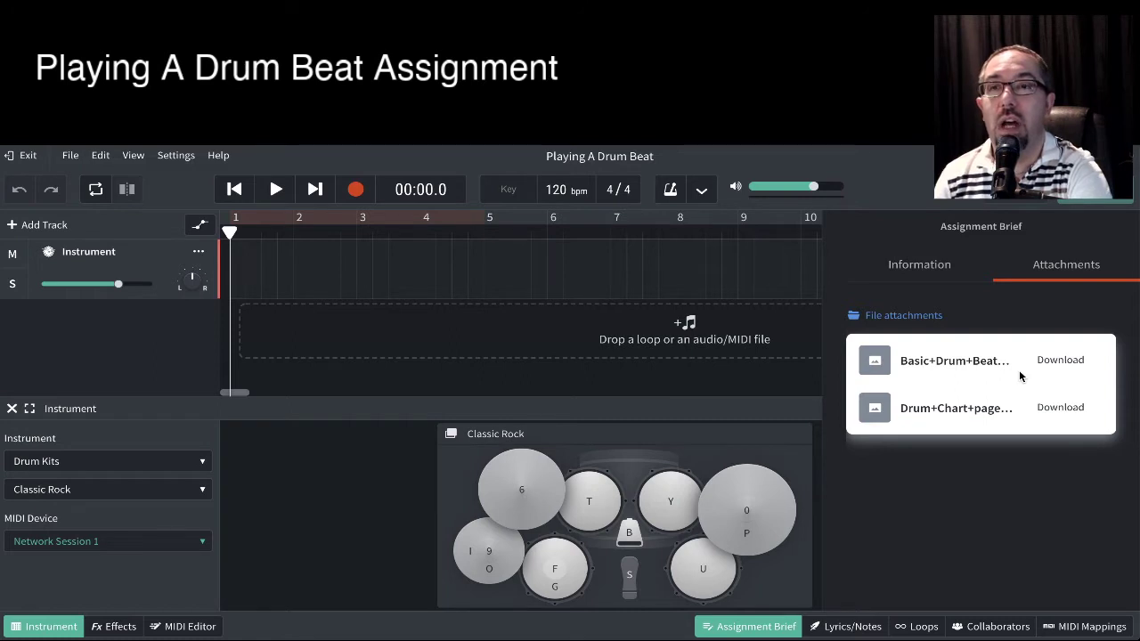
{"action": "left_click", "coordinate": [929, 270]}
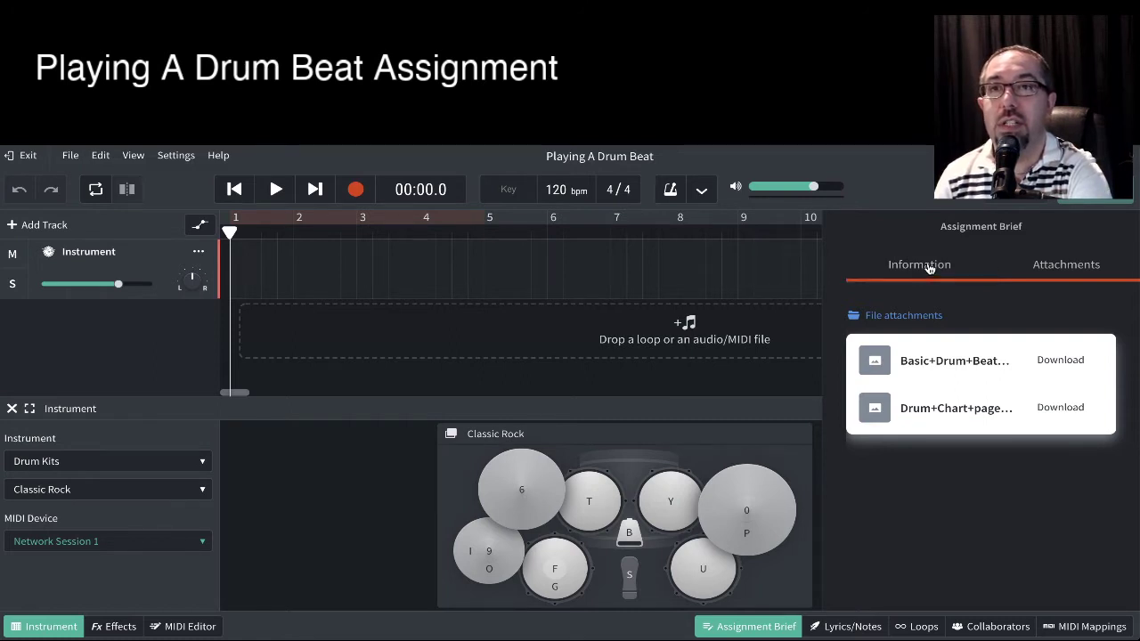
{"action": "left_click", "coordinate": [755, 627]}
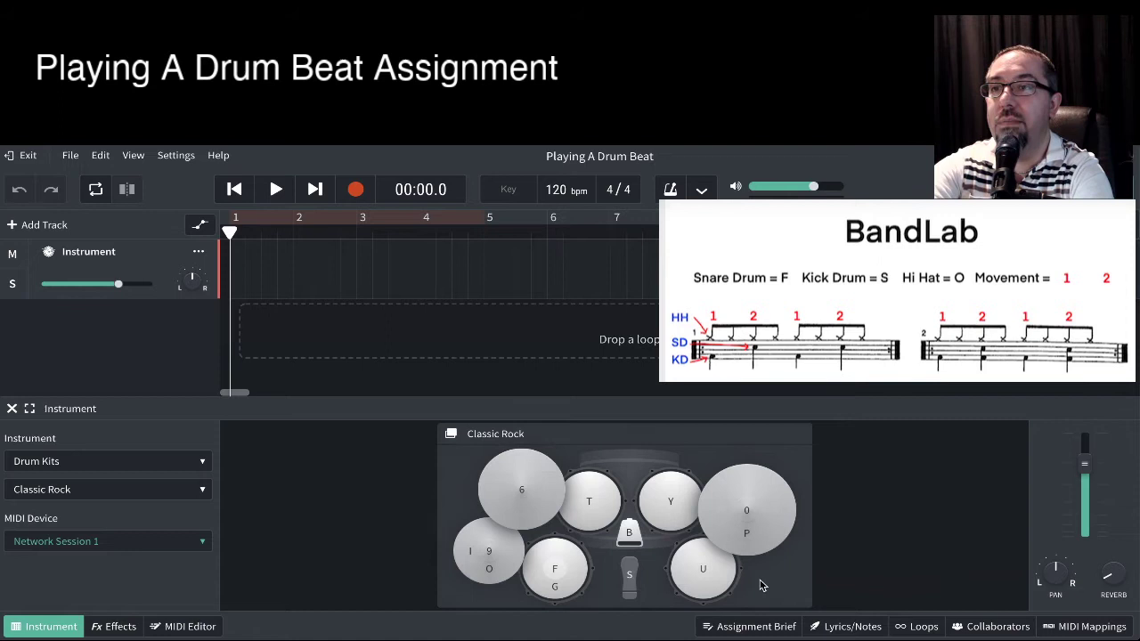
{"action": "key", "text": "f"}
{"action": "key", "text": "f"}
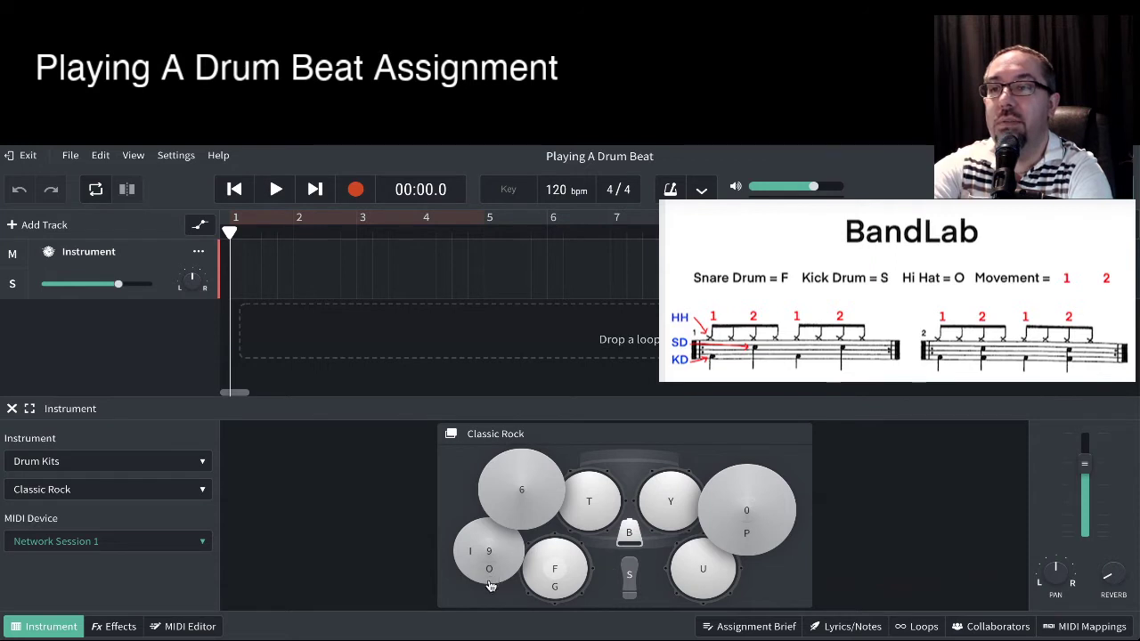
{"action": "key", "text": "o"}
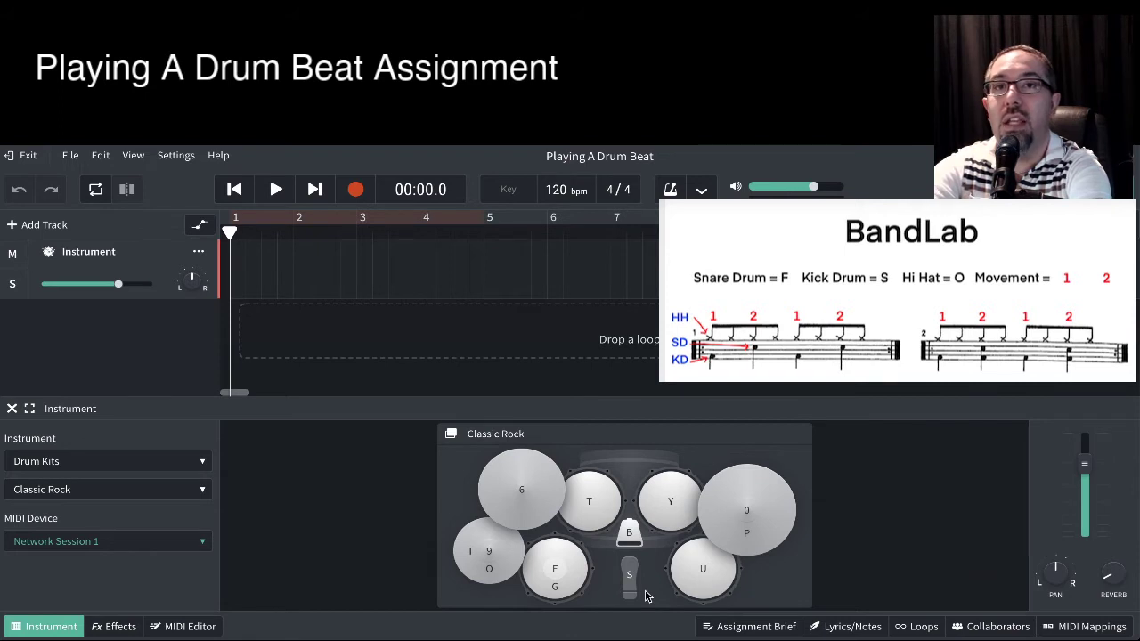
{"action": "key", "text": "o"}
{"action": "key", "text": "s"}
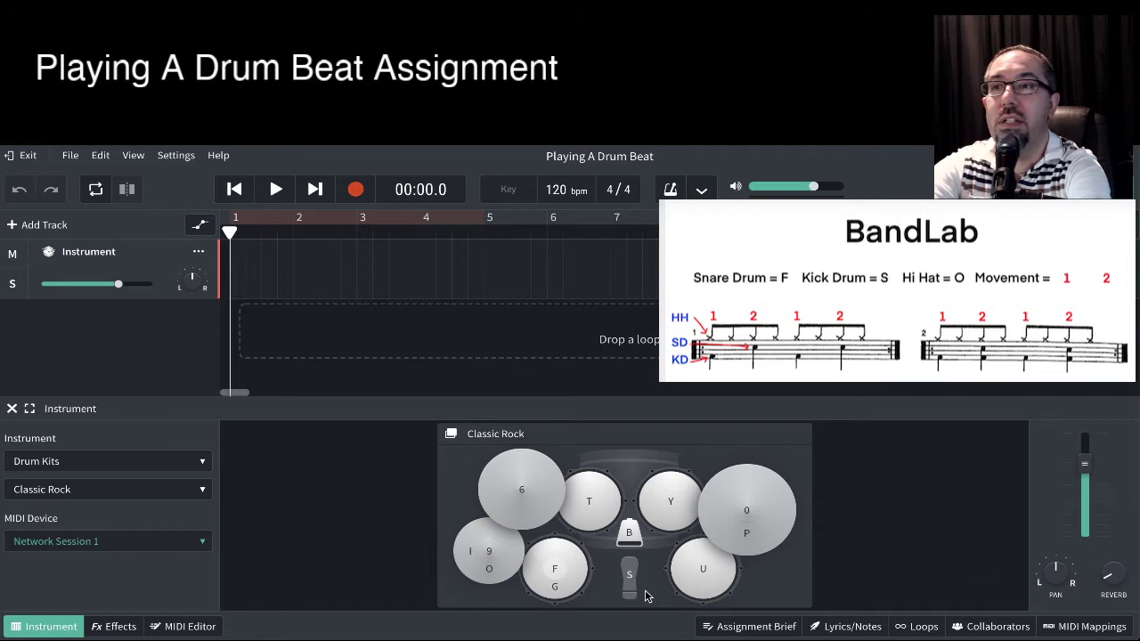
{"action": "key", "text": "o"}
{"action": "key", "text": "s"}
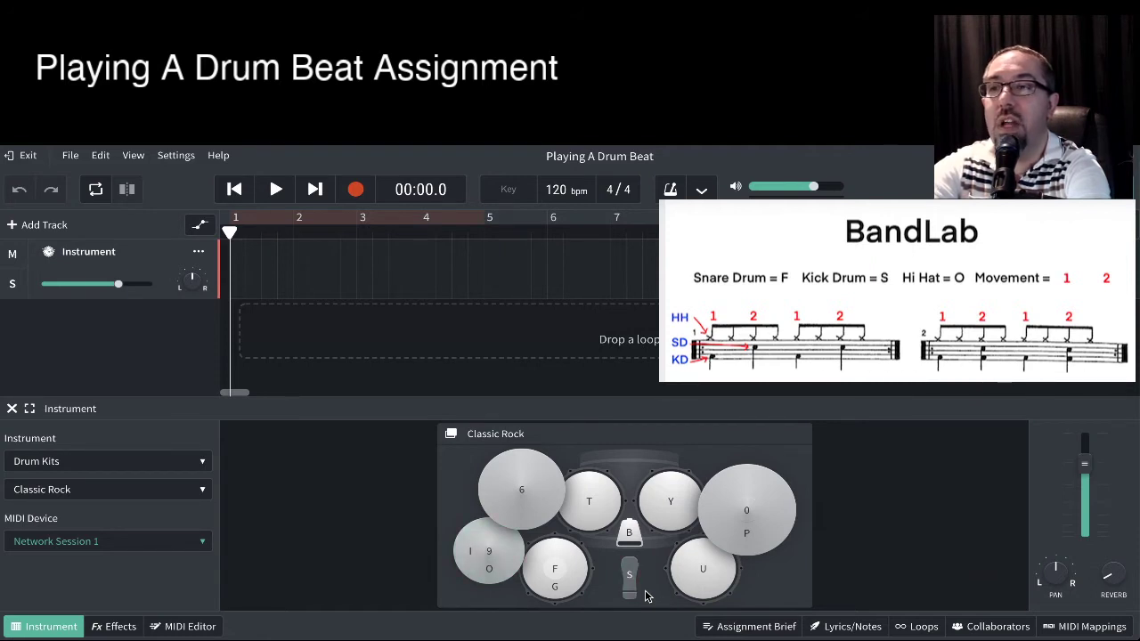
{"action": "key", "text": "o"}
{"action": "key", "text": "s"}
{"action": "key", "text": "o"}
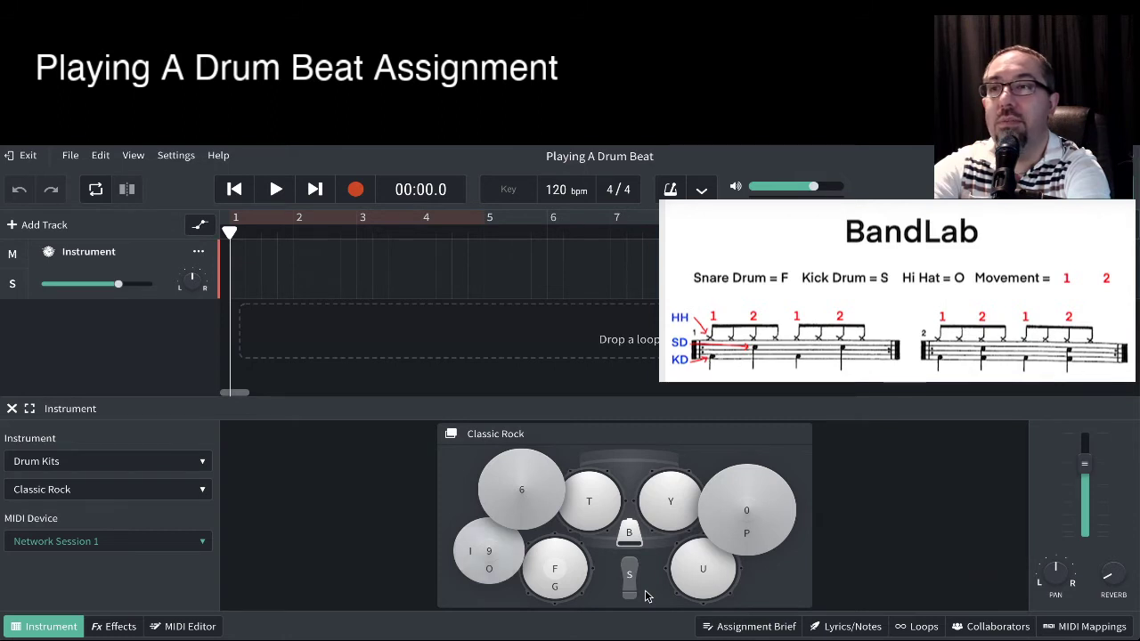
{"action": "key", "text": "o"}
{"action": "key", "text": "f"}
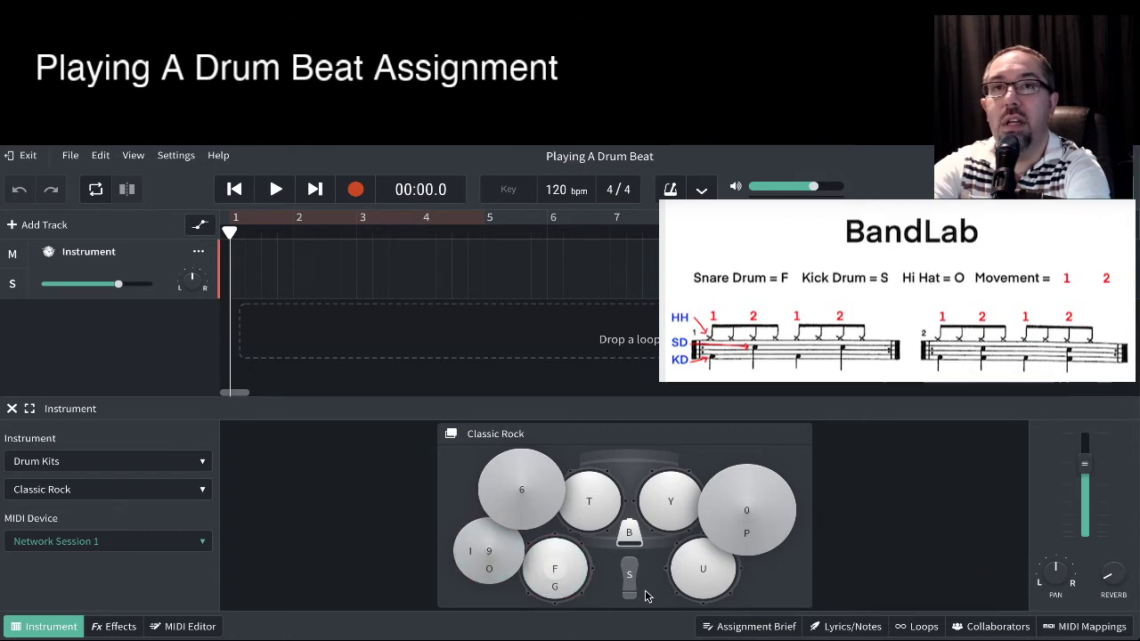
{"action": "key", "text": "o"}
{"action": "key", "text": "f"}
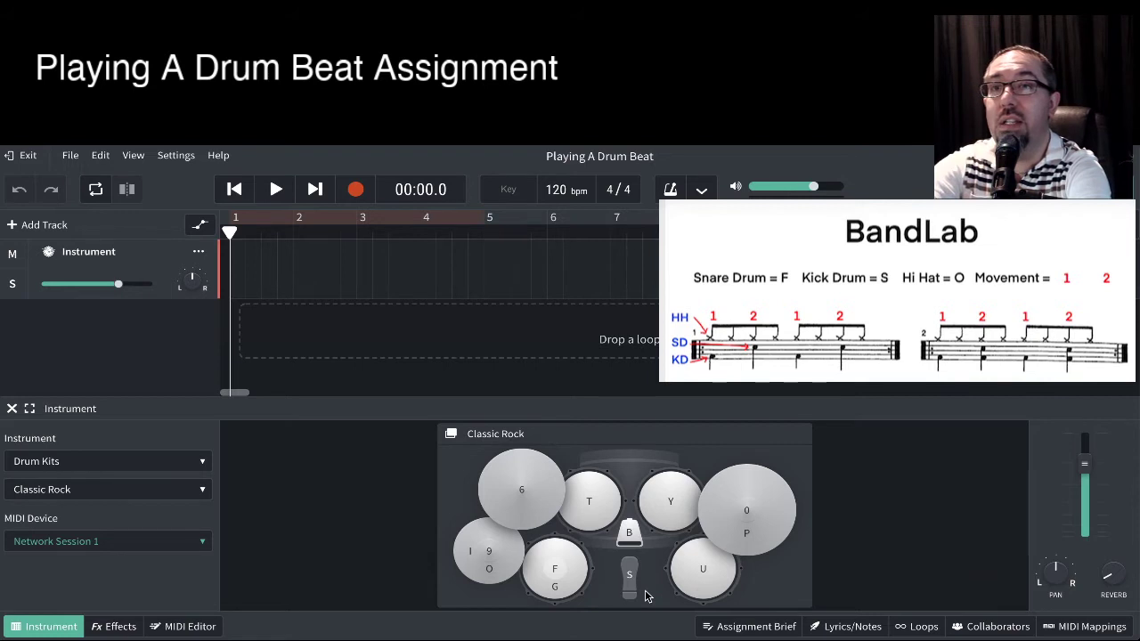
{"action": "key", "text": "o"}
{"action": "key", "text": "s"}
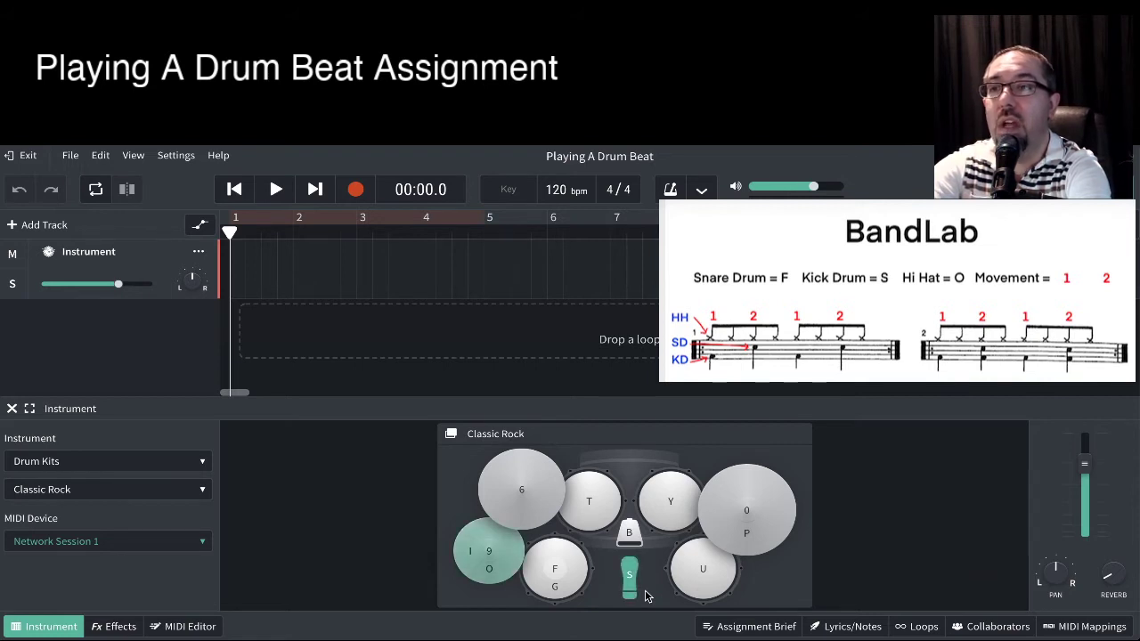
{"action": "key", "text": "o"}
{"action": "key", "text": "f"}
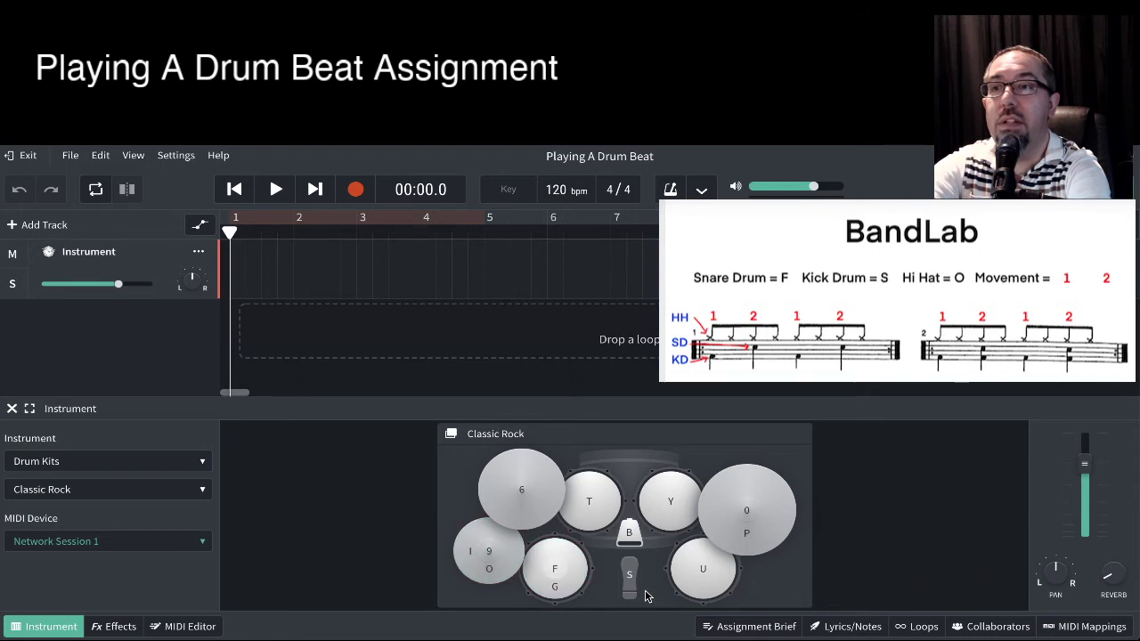
{"action": "key", "text": "o"}
{"action": "key", "text": "s"}
{"action": "key", "text": "o"}
{"action": "key", "text": "f"}
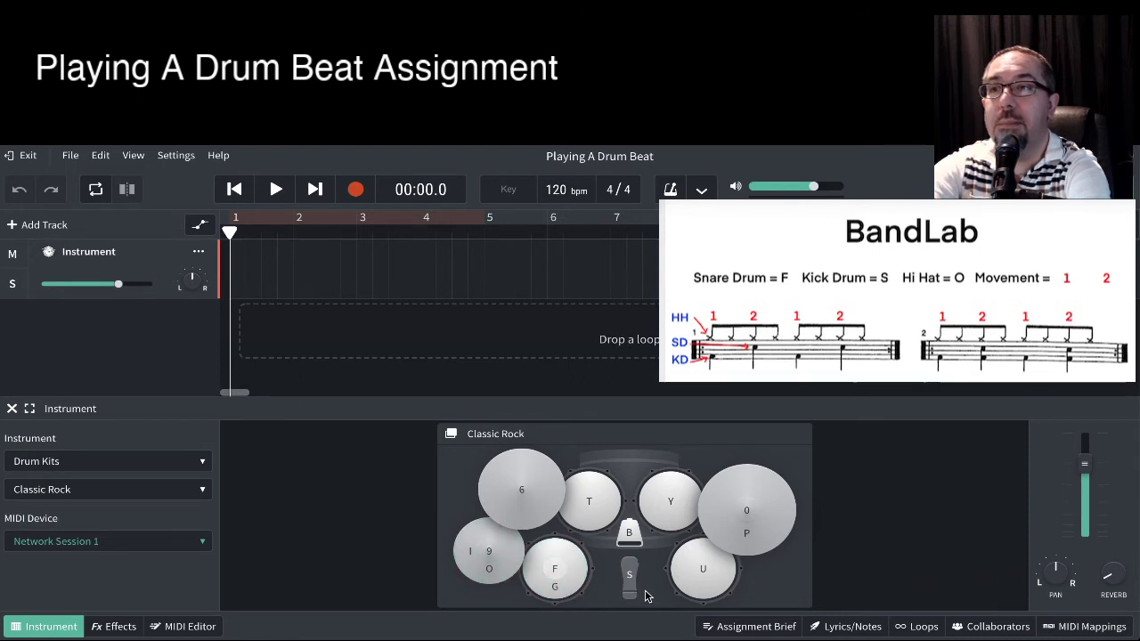
{"action": "key", "text": "o"}
{"action": "key", "text": "s"}
{"action": "key", "text": "f"}
{"action": "key", "text": "o"}
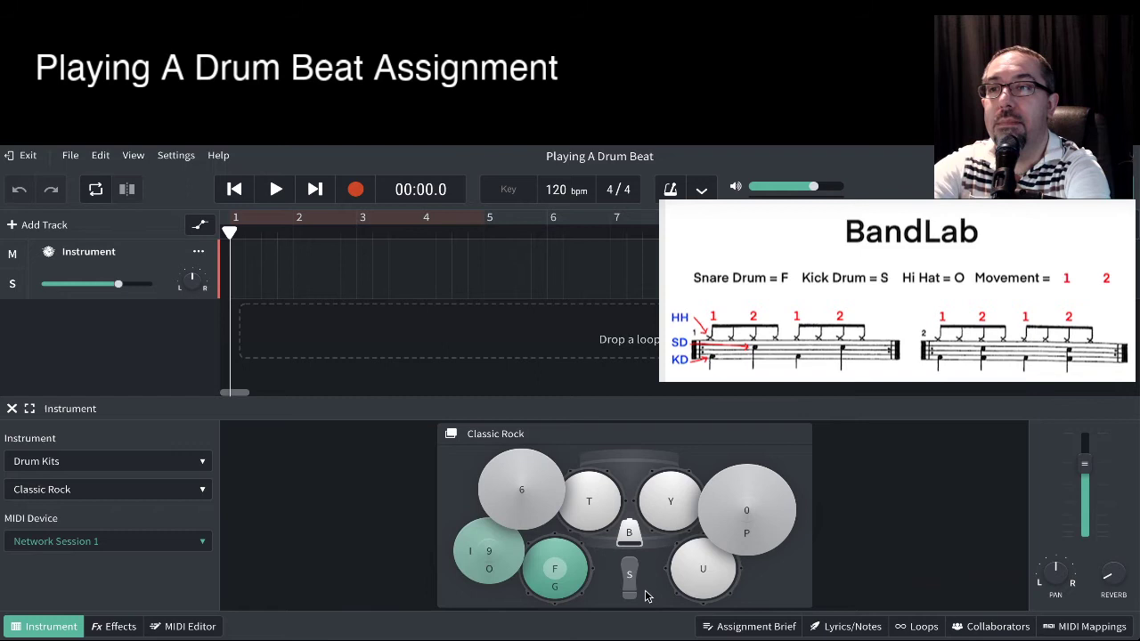
{"action": "key", "text": "o"}
{"action": "key", "text": "s"}
{"action": "key", "text": "o"}
{"action": "key", "text": "f"}
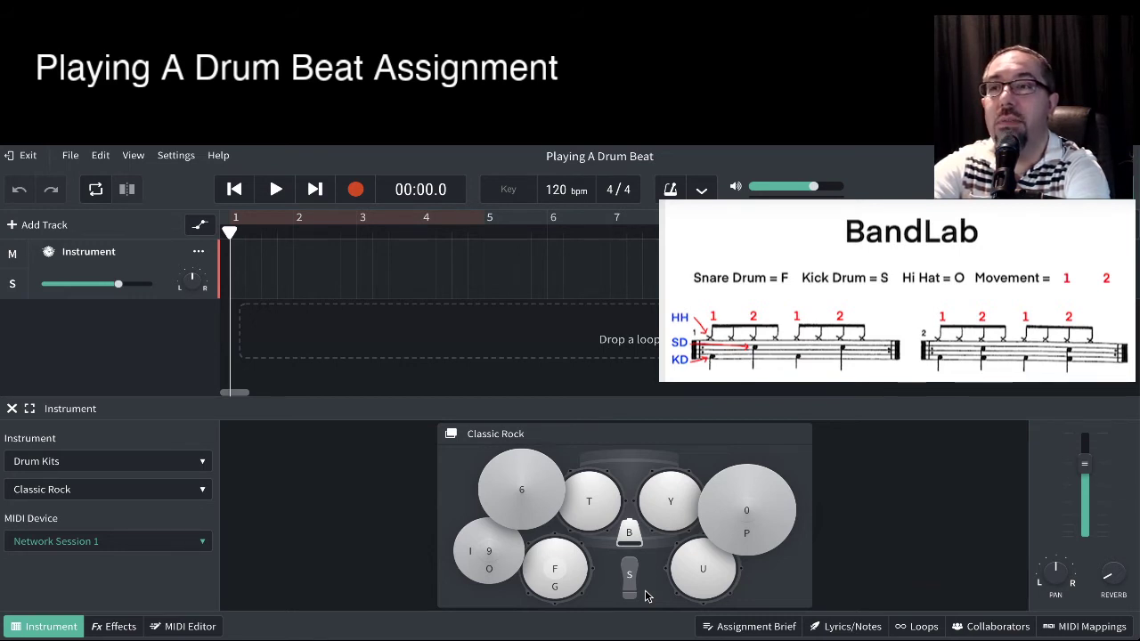
{"action": "key", "text": "o"}
{"action": "key", "text": "s"}
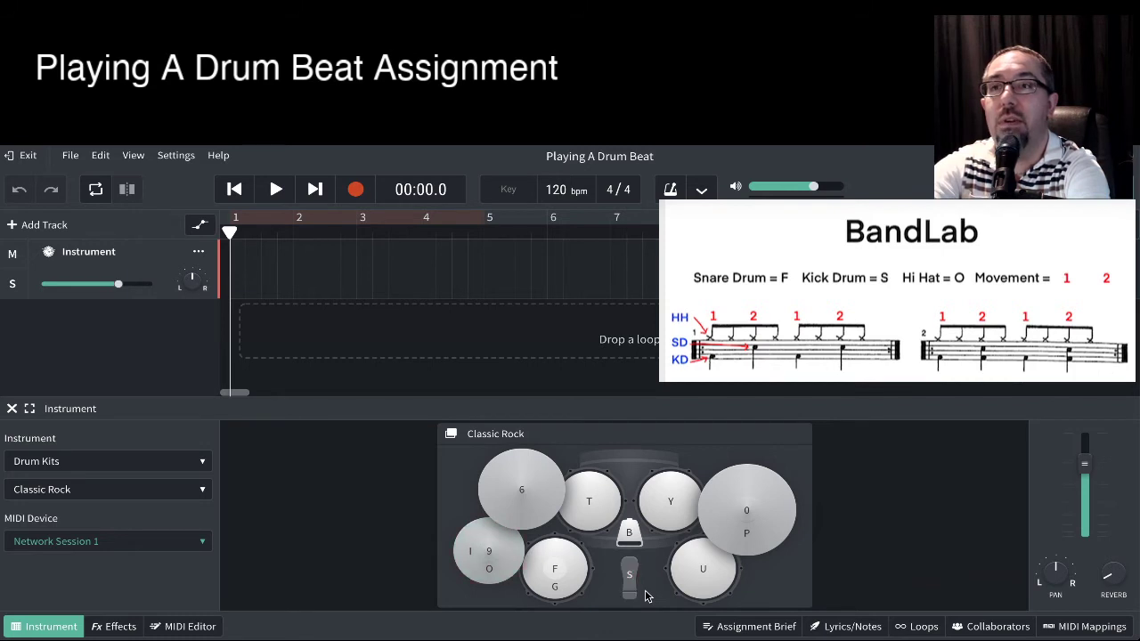
{"action": "key", "text": "o"}
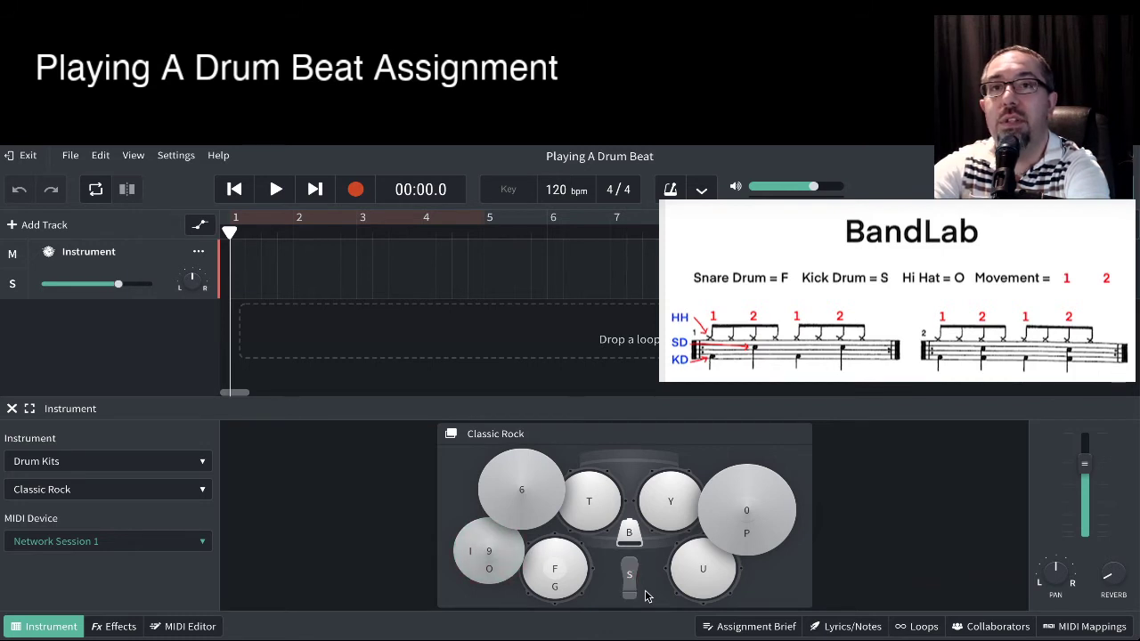
{"action": "key", "text": "o"}
{"action": "key", "text": "f"}
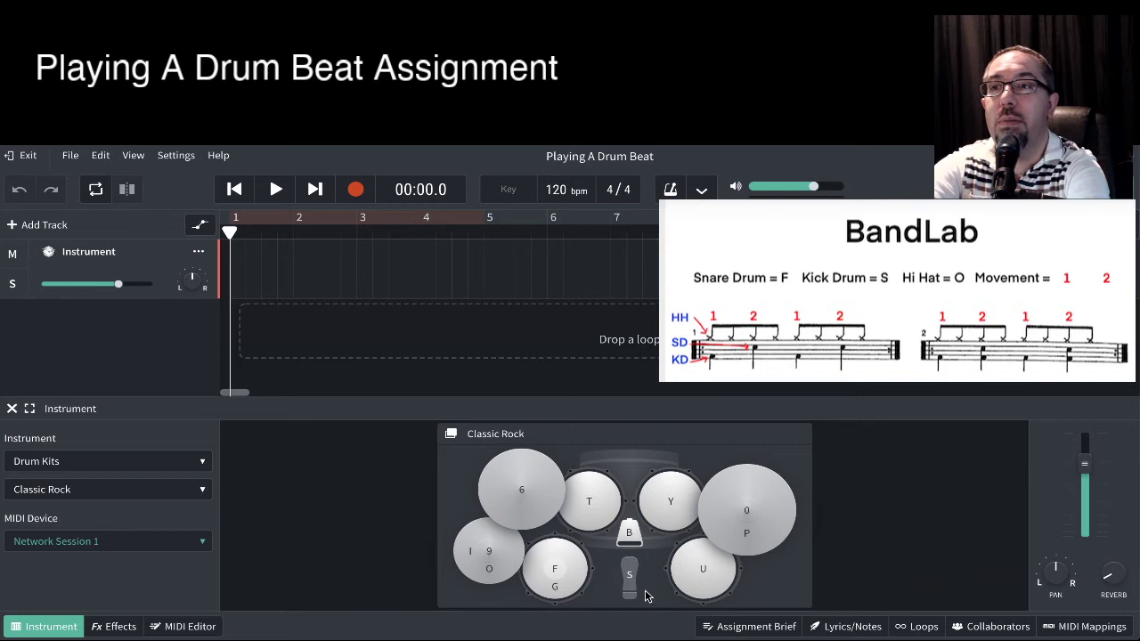
{"action": "key", "text": "o"}
{"action": "key", "text": "o"}
{"action": "key", "text": "s"}
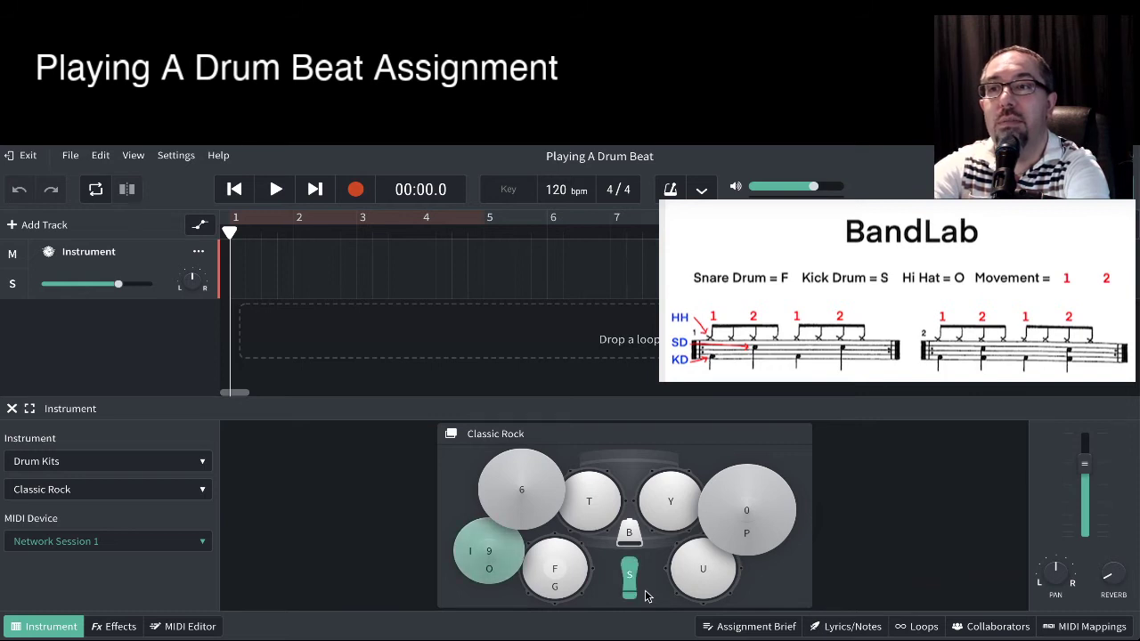
{"action": "key", "text": "o"}
{"action": "key", "text": "o"}
{"action": "key", "text": "f"}
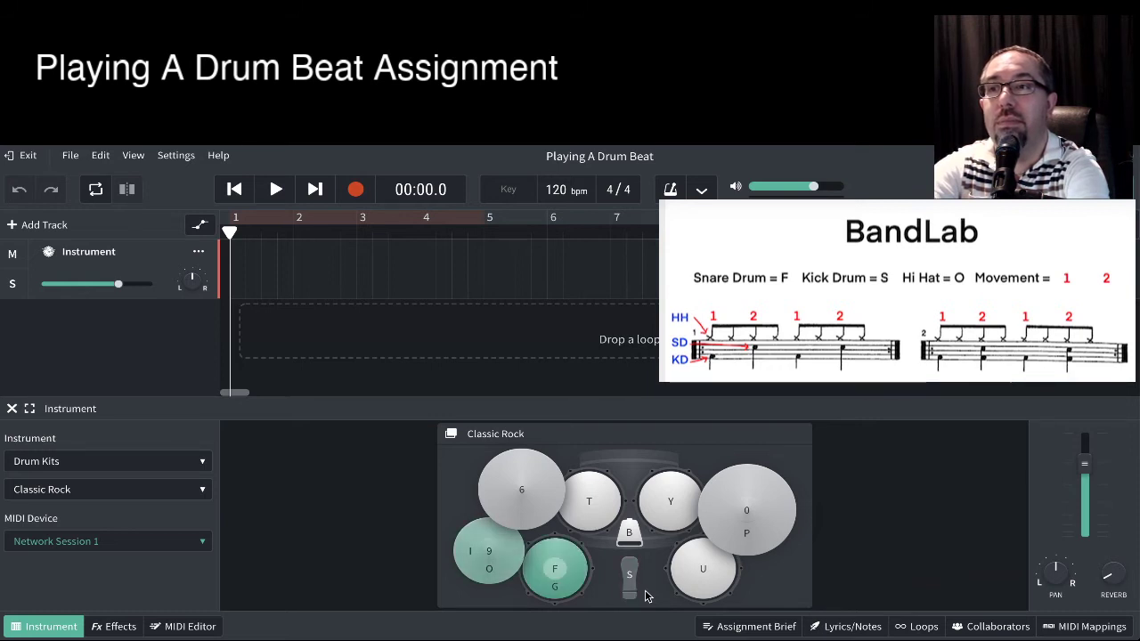
{"action": "key", "text": "o"}
{"action": "key", "text": "o"}
{"action": "key", "text": "s"}
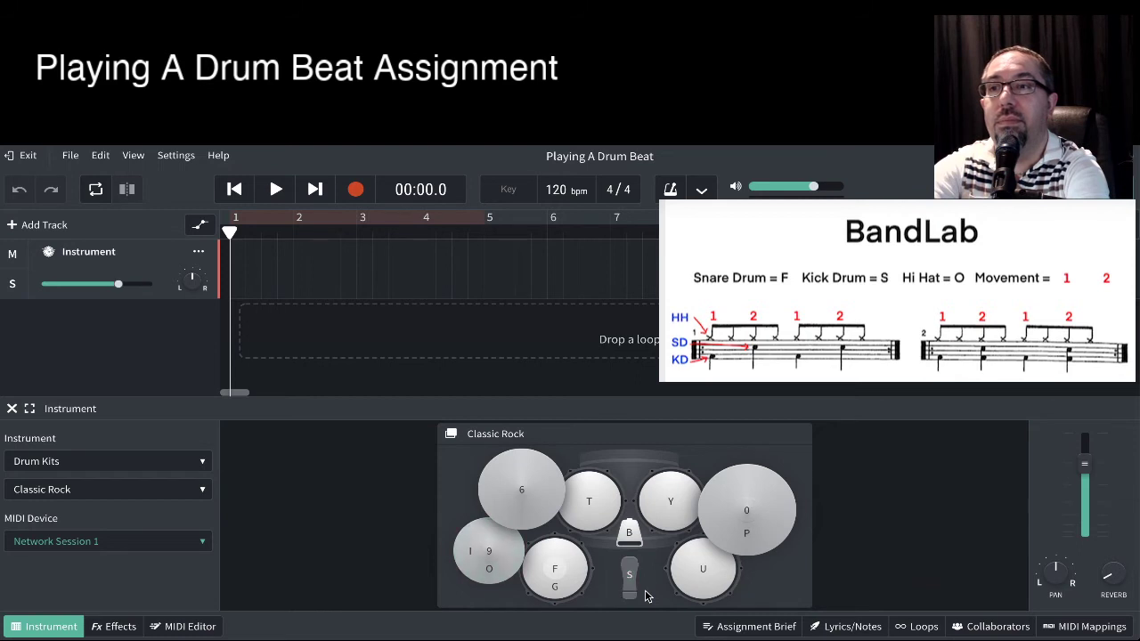
{"action": "key", "text": "o"}
{"action": "key", "text": "o"}
{"action": "key", "text": "f"}
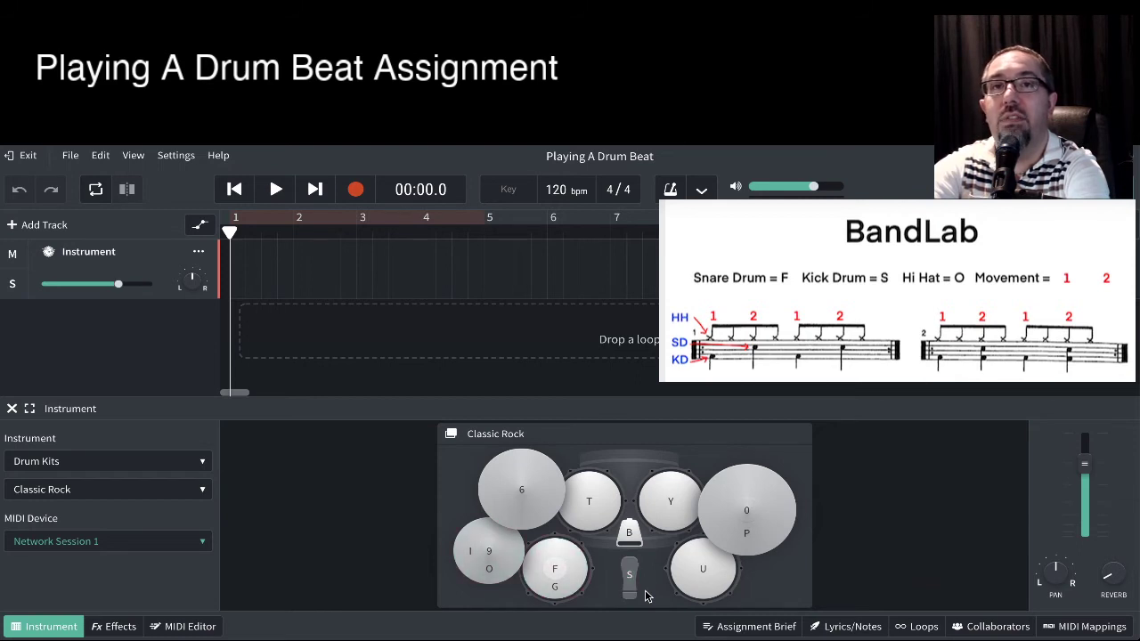
{"action": "key", "text": "o"}
{"action": "key", "text": "s"}
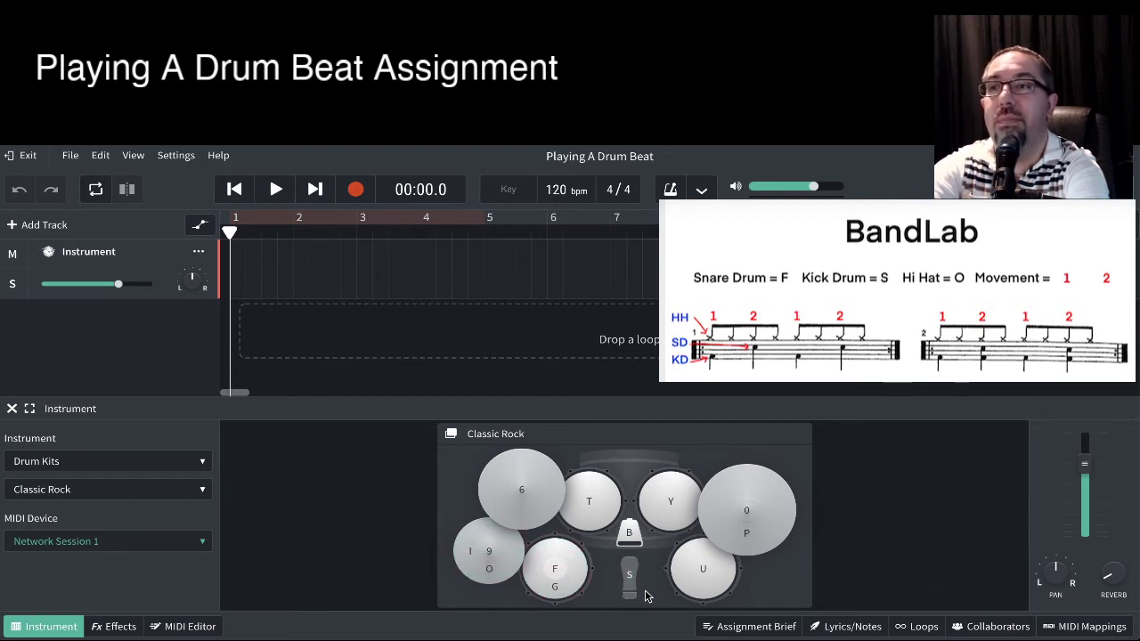
{"action": "key", "text": "o"}
{"action": "key", "text": "f"}
{"action": "key", "text": "o"}
{"action": "key", "text": "o"}
{"action": "key", "text": "o"}
{"action": "key", "text": "s"}
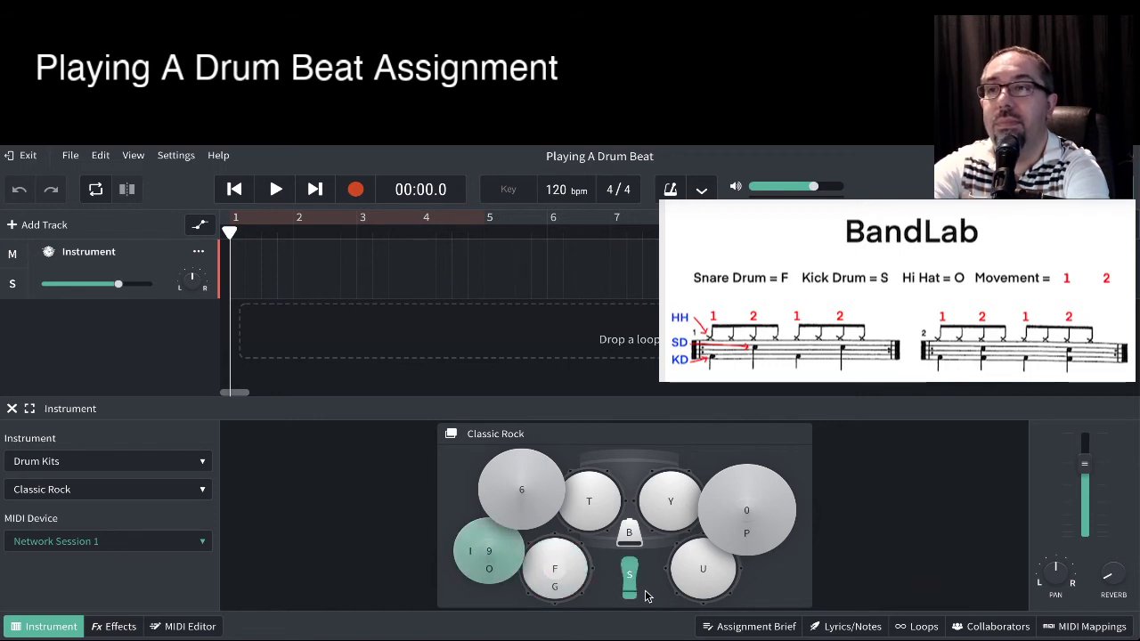
{"action": "key", "text": "o"}
{"action": "key", "text": "o"}
{"action": "key", "text": "f"}
{"action": "key", "text": "o"}
{"action": "key", "text": "o"}
{"action": "key", "text": "s"}
{"action": "key", "text": "o"}
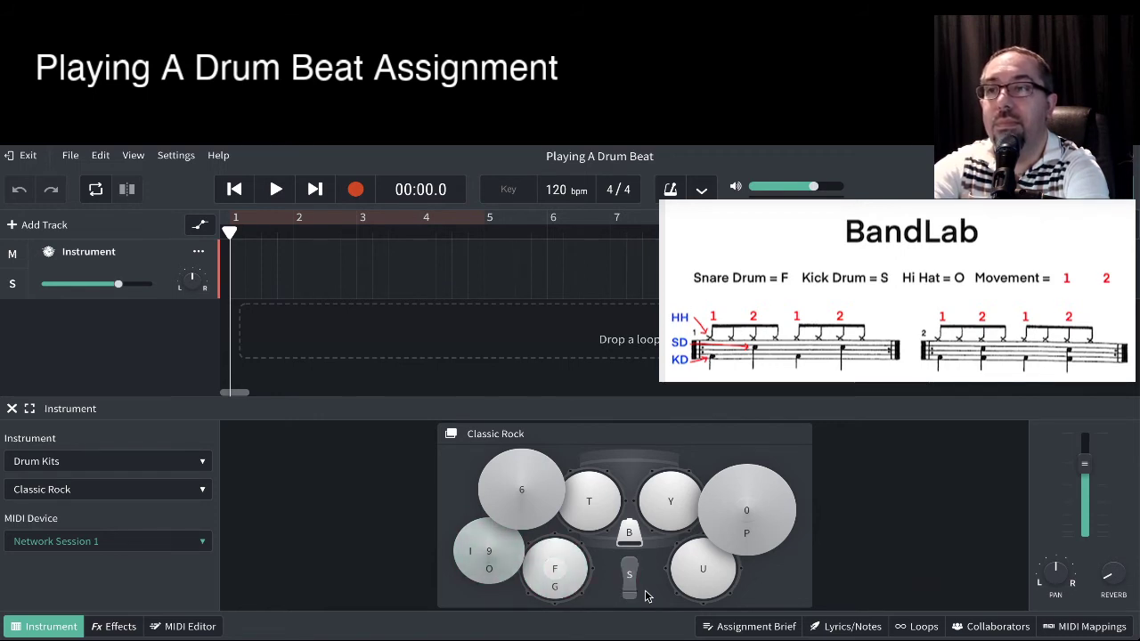
{"action": "key", "text": "s"}
{"action": "key", "text": "o"}
{"action": "key", "text": "o"}
{"action": "key", "text": "f"}
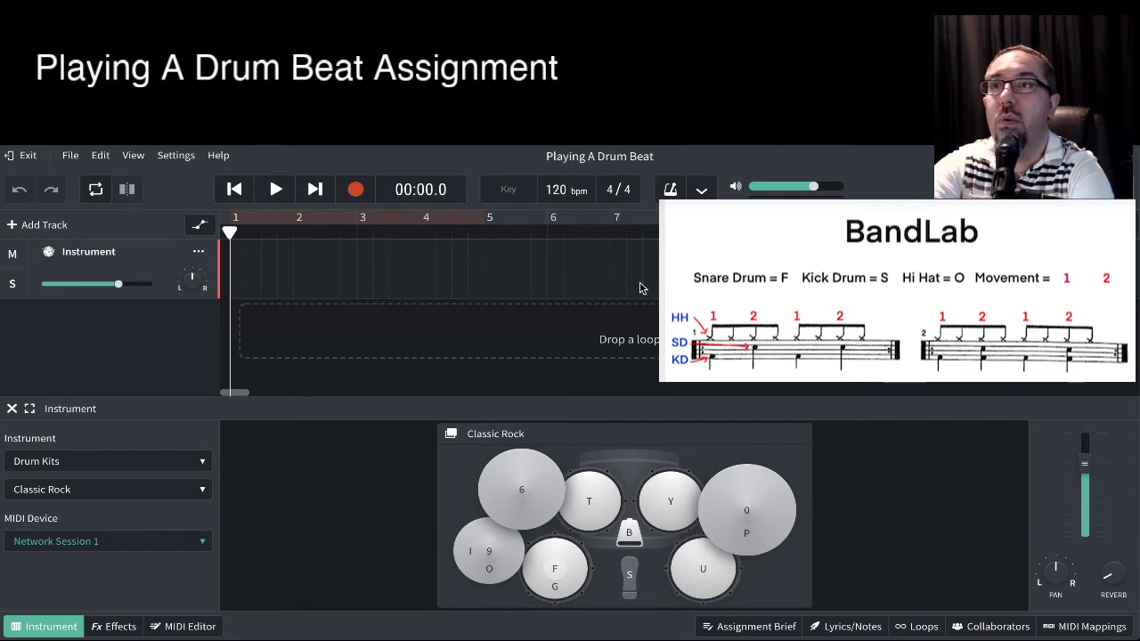
Tap the project tempo down from 120 to 100 bpm in the metronome settings
{"action": "left_click", "coordinate": [700, 193]}
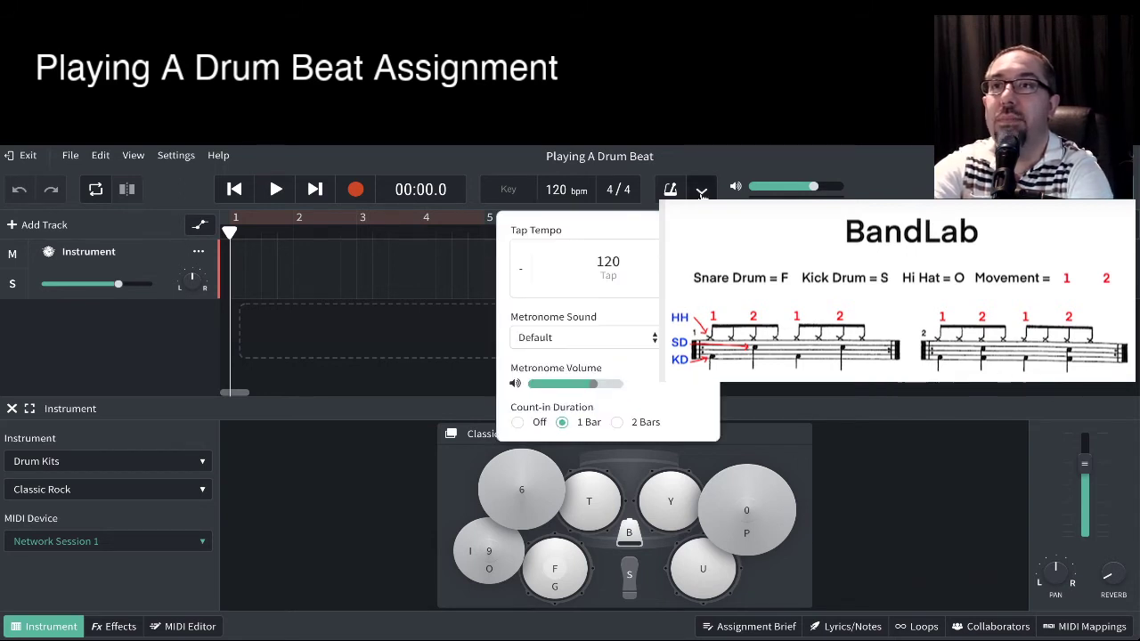
{"action": "left_click", "coordinate": [608, 264]}
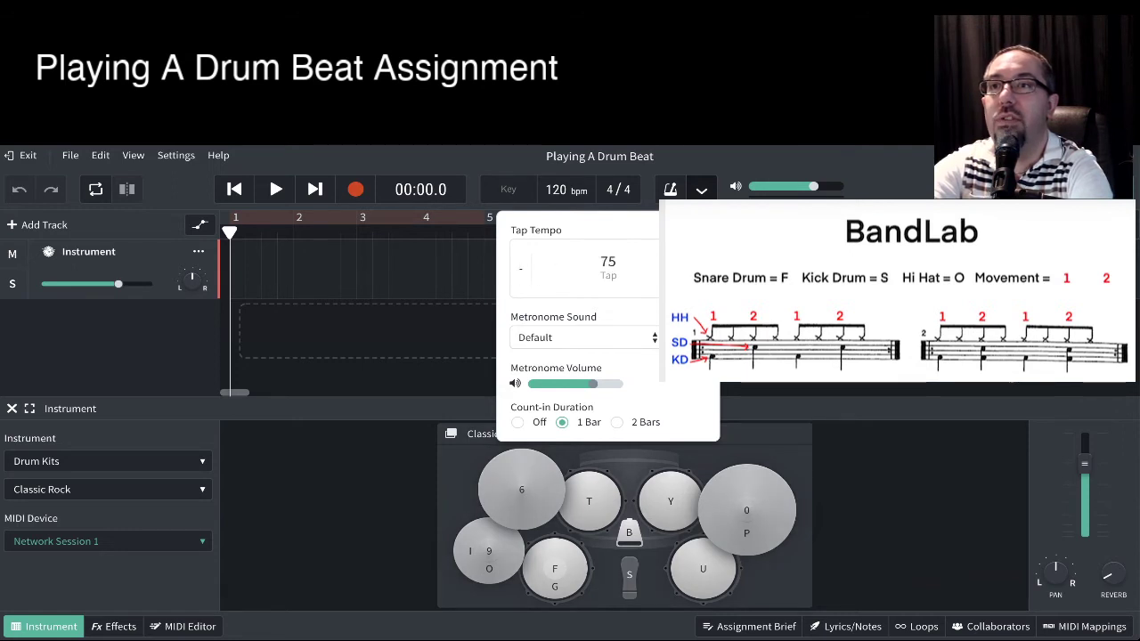
{"action": "left_click", "coordinate": [608, 264]}
{"action": "left_click", "coordinate": [608, 264]}
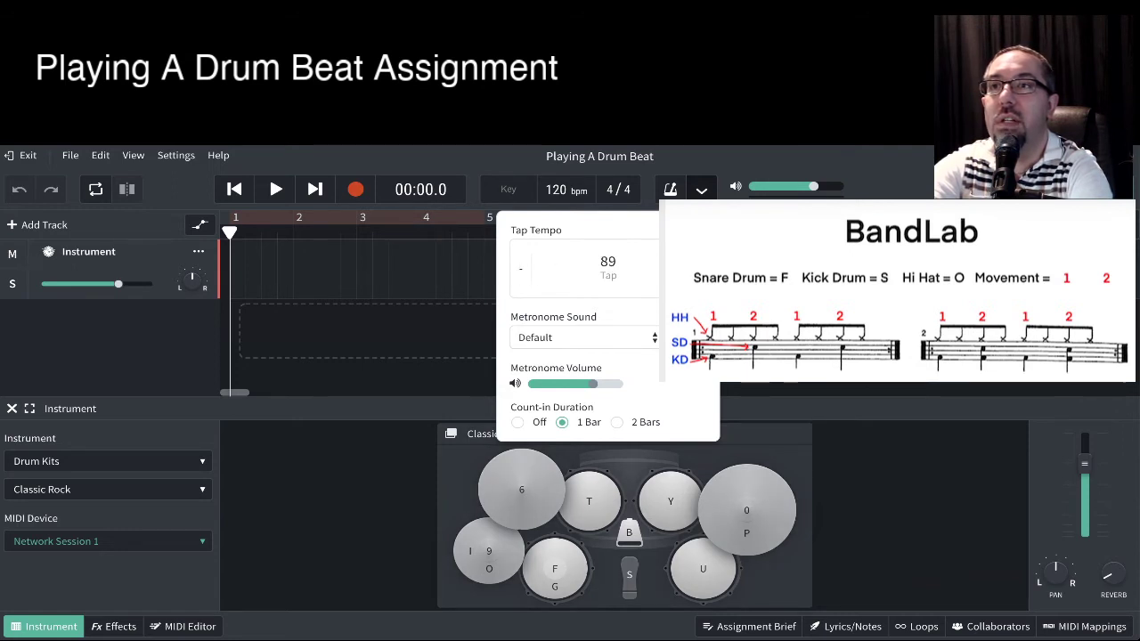
{"action": "left_click", "coordinate": [609, 265]}
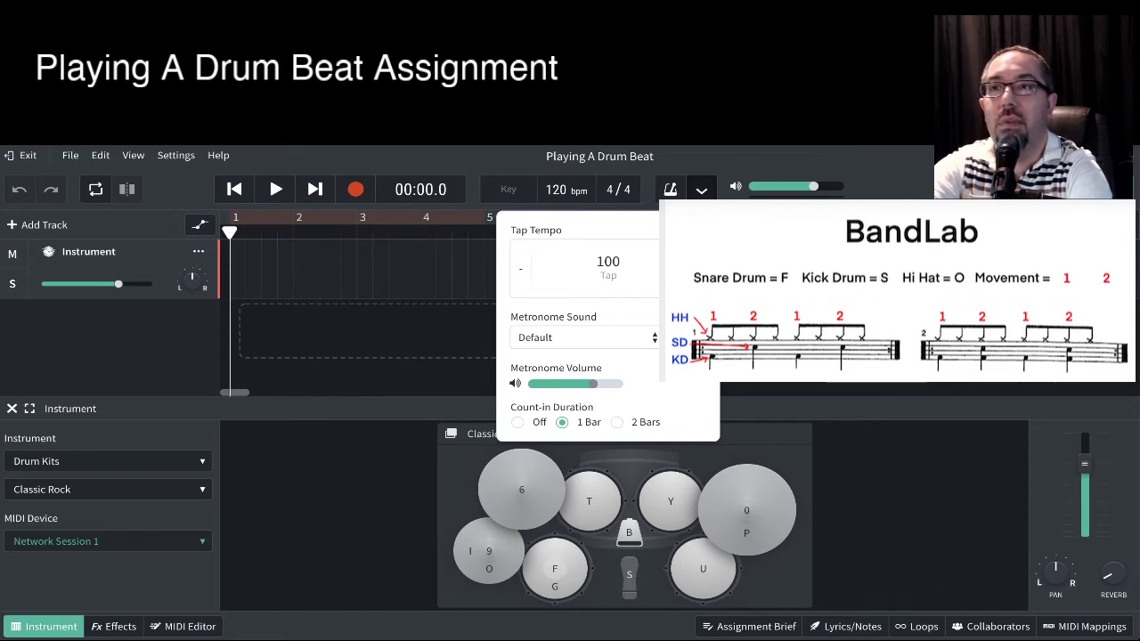
{"action": "left_click", "coordinate": [735, 162]}
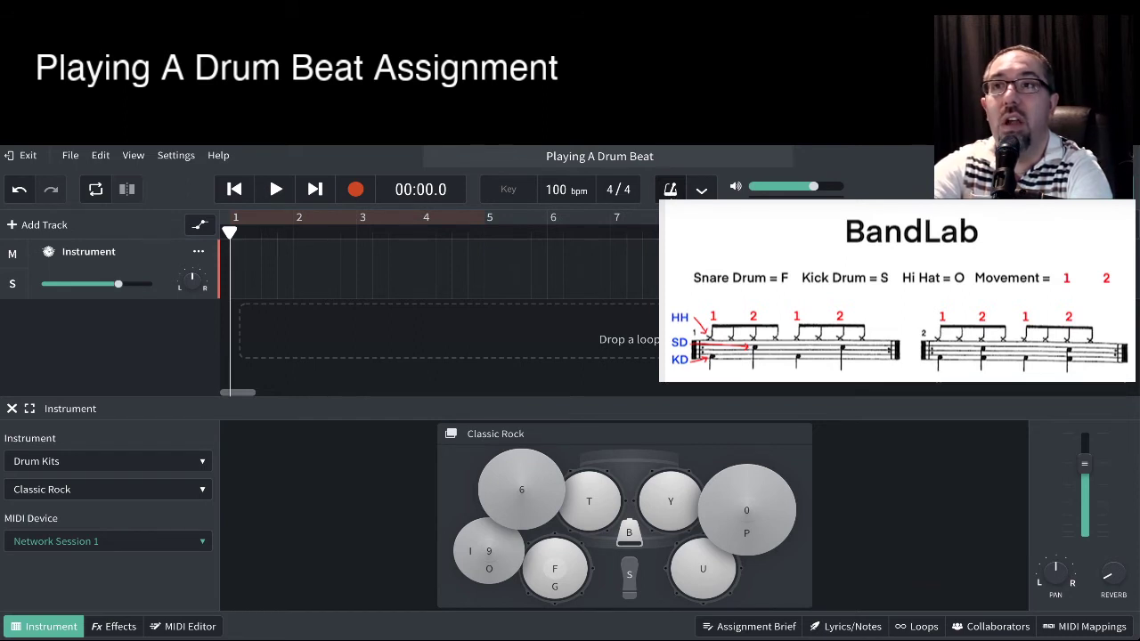
Turn on the metronome and record a trial beat with hi-hat (O), kick (S), snare (F)
{"action": "left_click", "coordinate": [671, 191]}
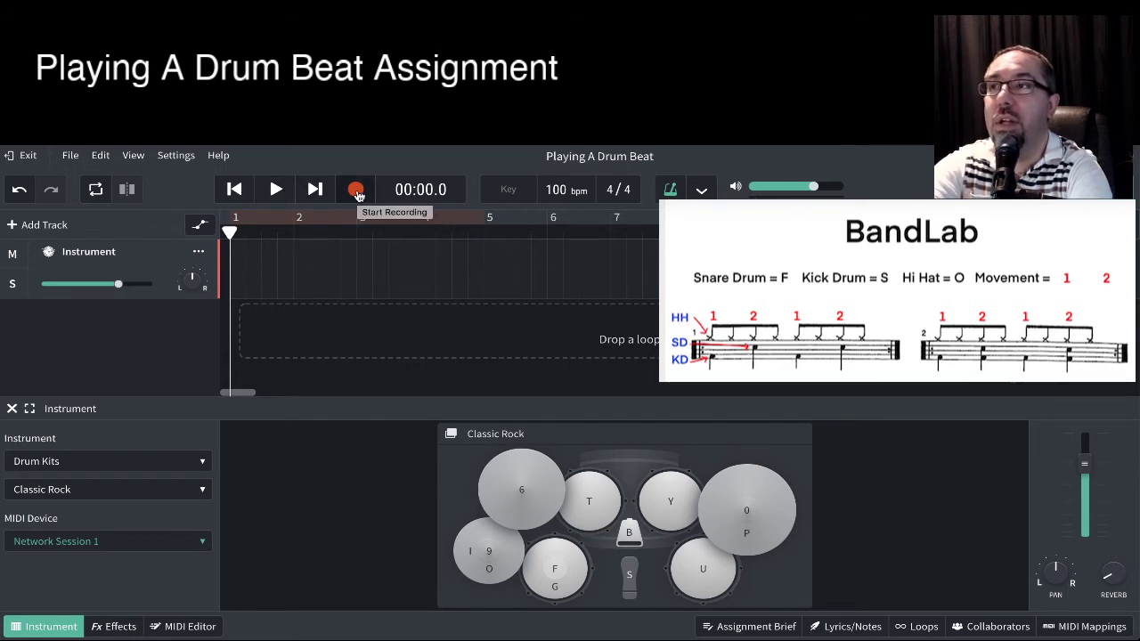
{"action": "left_click", "coordinate": [356, 192]}
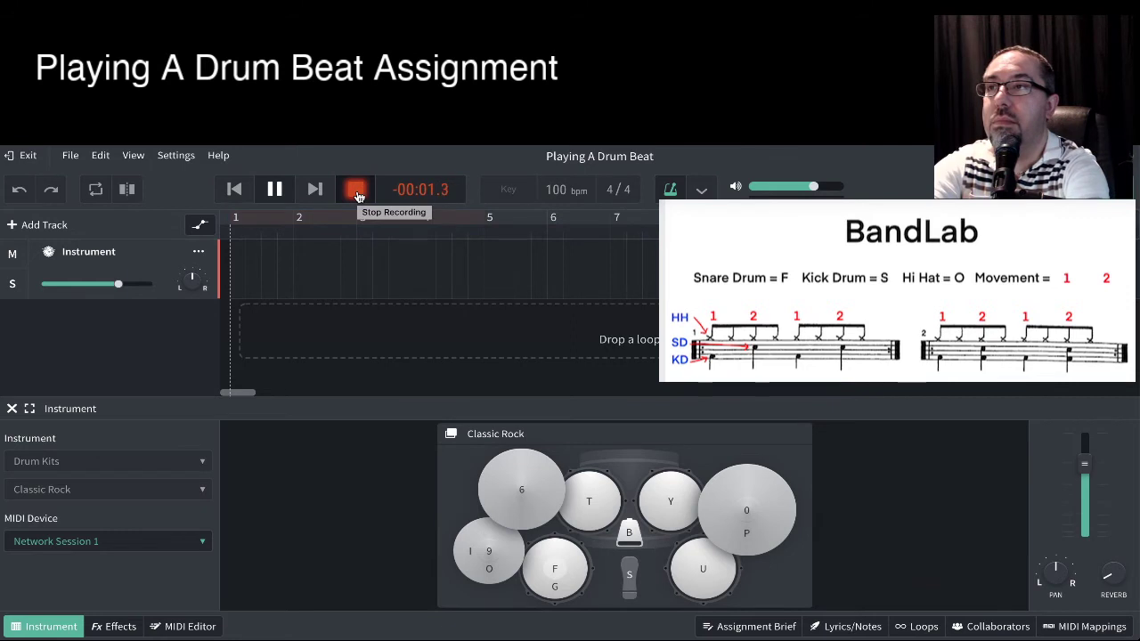
{"action": "key", "text": "o"}
{"action": "key", "text": "s"}
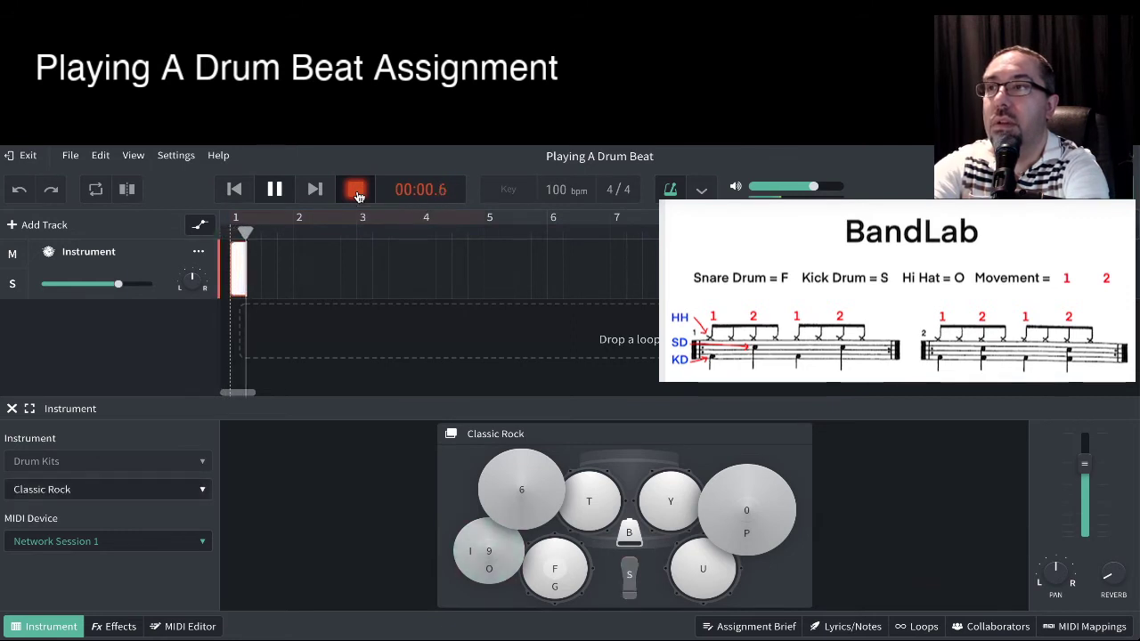
{"action": "key", "text": "o"}
{"action": "key", "text": "f"}
{"action": "key", "text": "o"}
{"action": "key", "text": "s"}
{"action": "key", "text": "o"}
{"action": "key", "text": "f"}
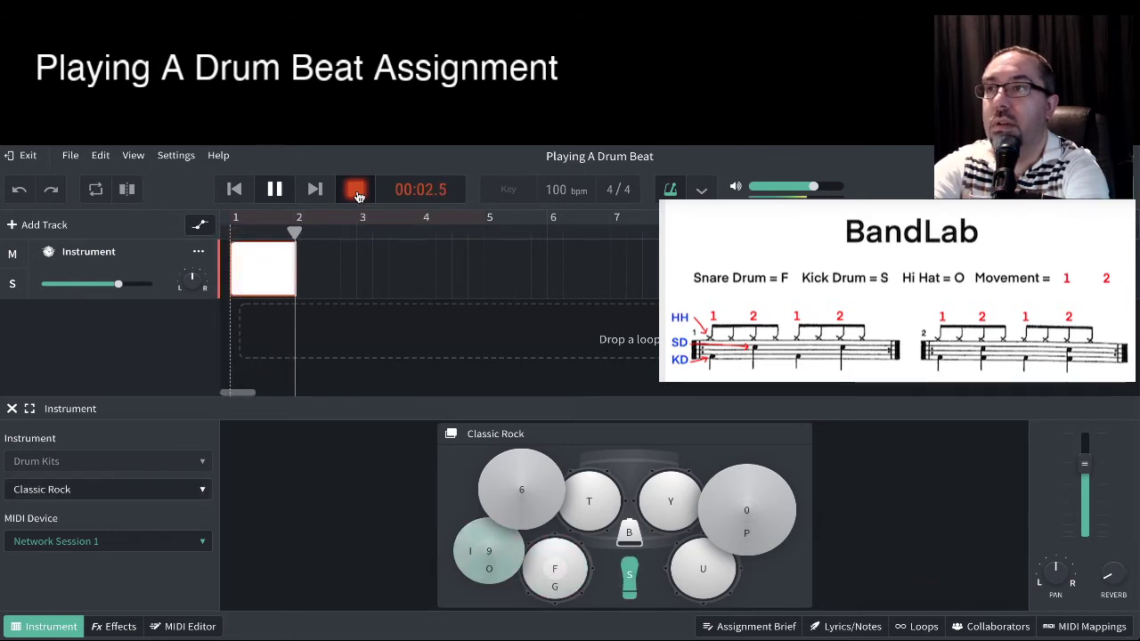
{"action": "key", "text": "o"}
{"action": "key", "text": "s"}
Finish the trial take, stop recording, and delete the clip to empty the track
{"action": "key", "text": "o"}
{"action": "key", "text": "f"}
{"action": "key", "text": "o"}
{"action": "key", "text": "f"}
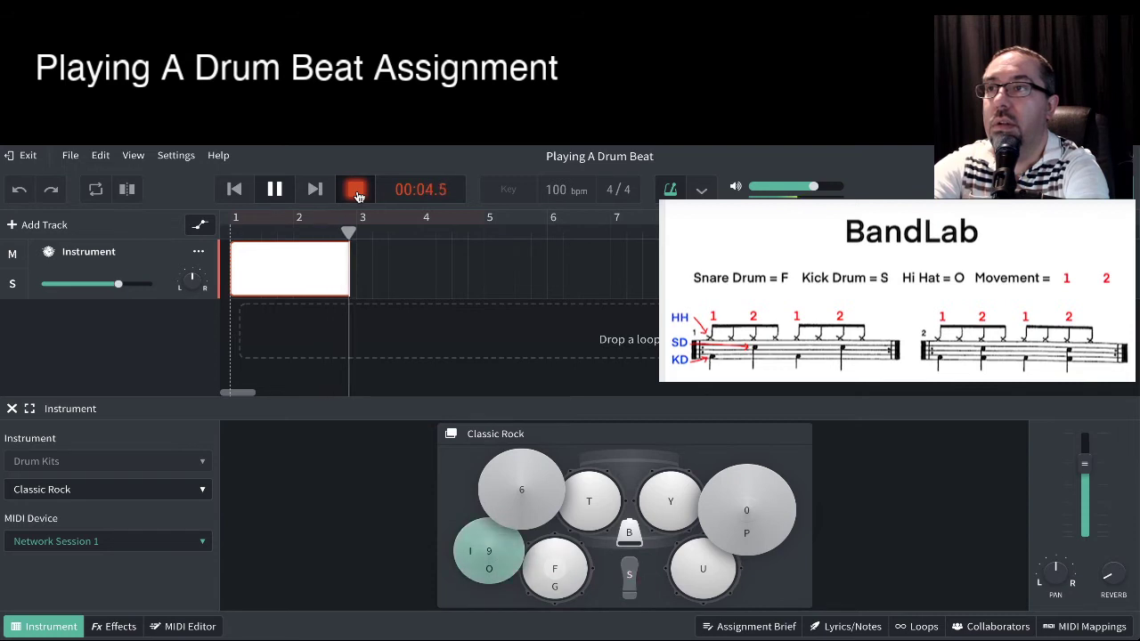
{"action": "key", "text": "o"}
{"action": "key", "text": "s"}
{"action": "key", "text": "o"}
{"action": "key", "text": "f"}
{"action": "key", "text": "o"}
{"action": "key", "text": "s"}
{"action": "key", "text": "o"}
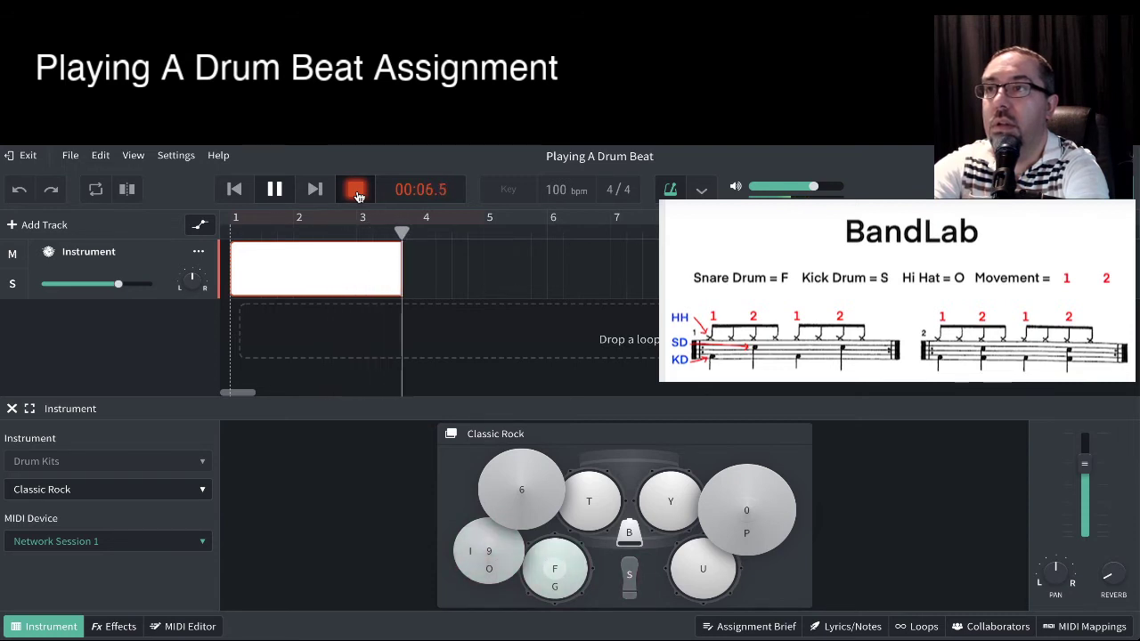
{"action": "key", "text": "o"}
{"action": "key", "text": "f"}
{"action": "left_click", "coordinate": [357, 192]}
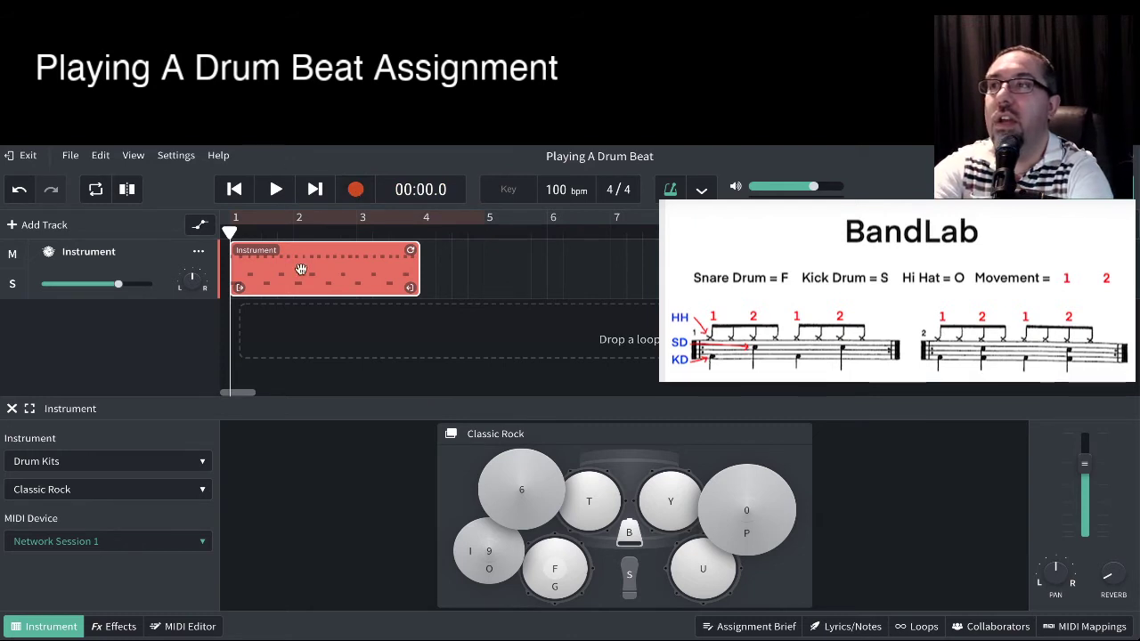
{"action": "key", "text": "Delete"}
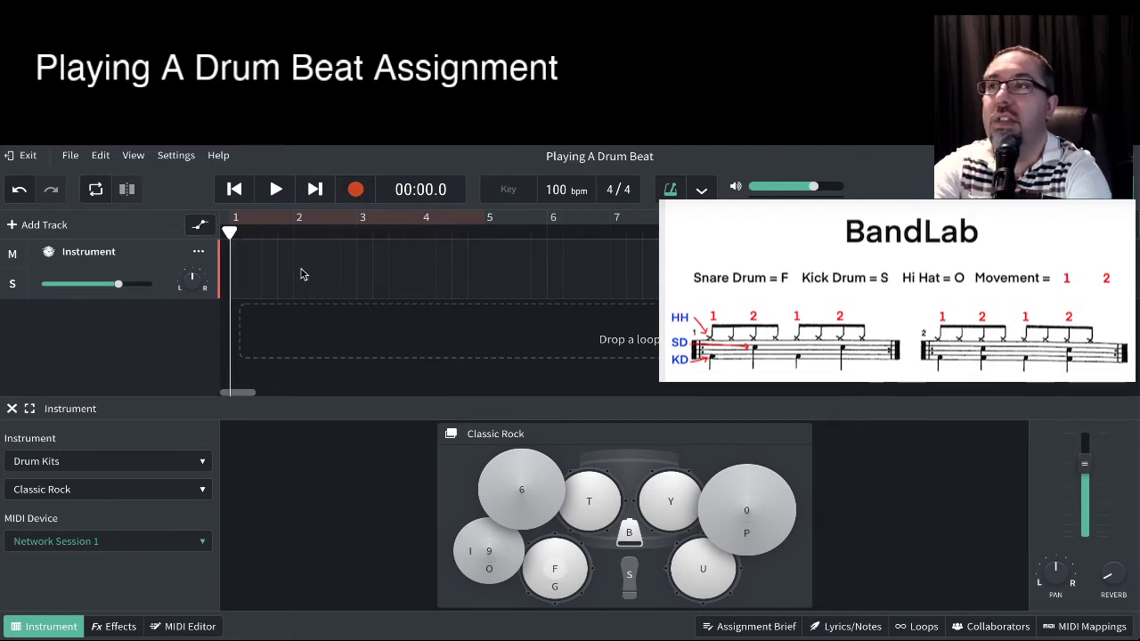
Record a rock beat from bar 1 using O (hi-hat), F (snare) and S (kick), then stop
{"action": "left_click", "coordinate": [356, 192]}
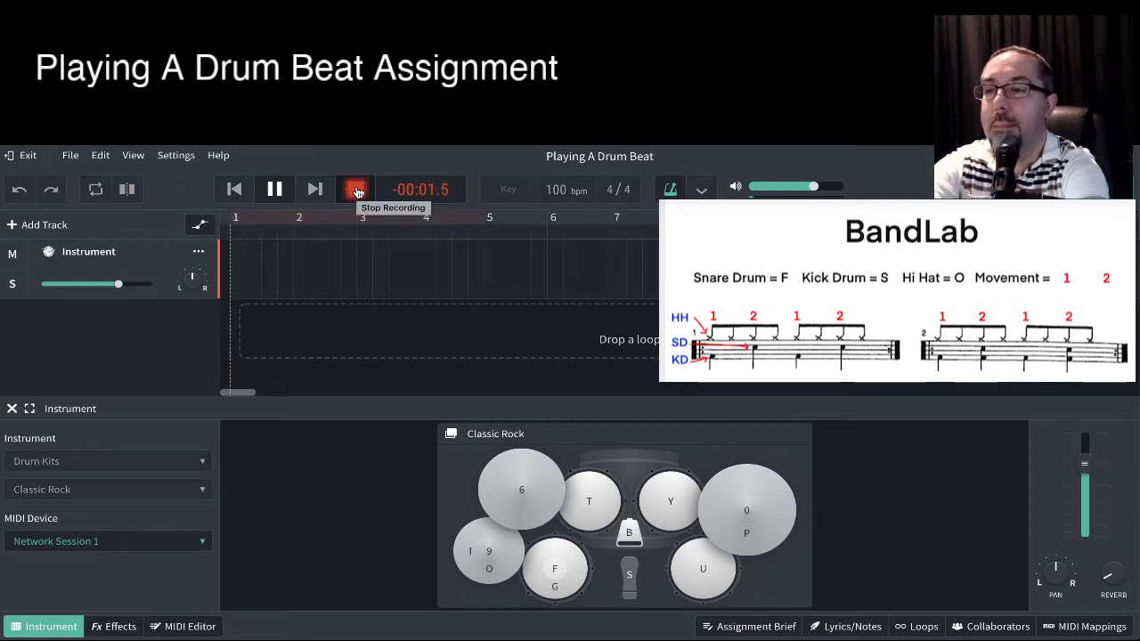
{"action": "key", "text": "o"}
{"action": "key", "text": "s"}
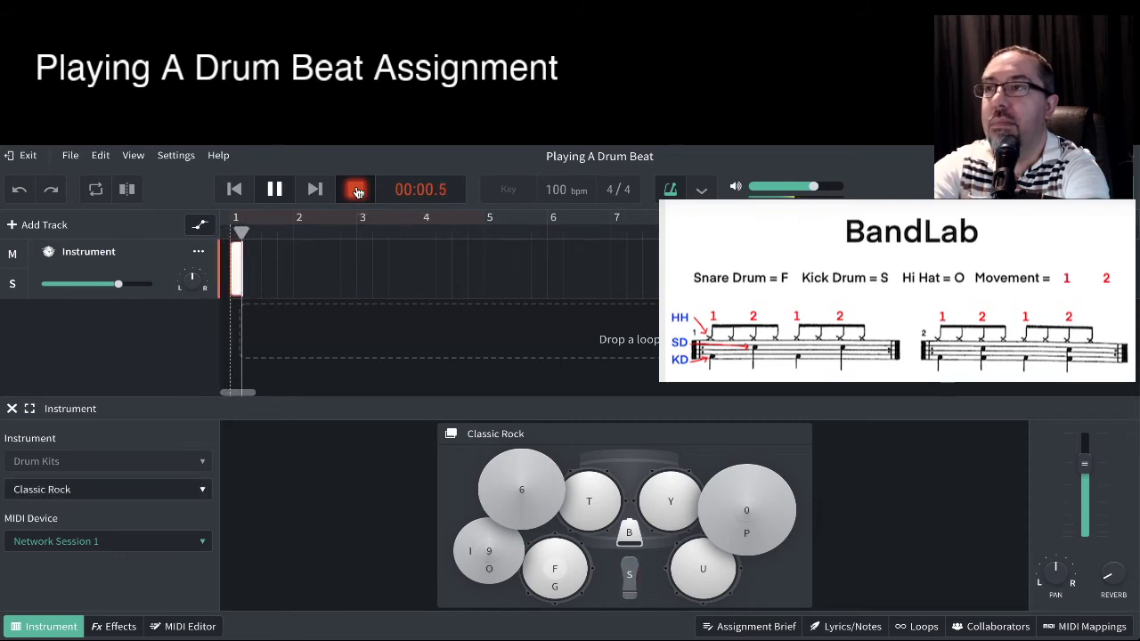
{"action": "key", "text": "o"}
{"action": "key", "text": "o"}
{"action": "key", "text": "s"}
{"action": "key", "text": "o"}
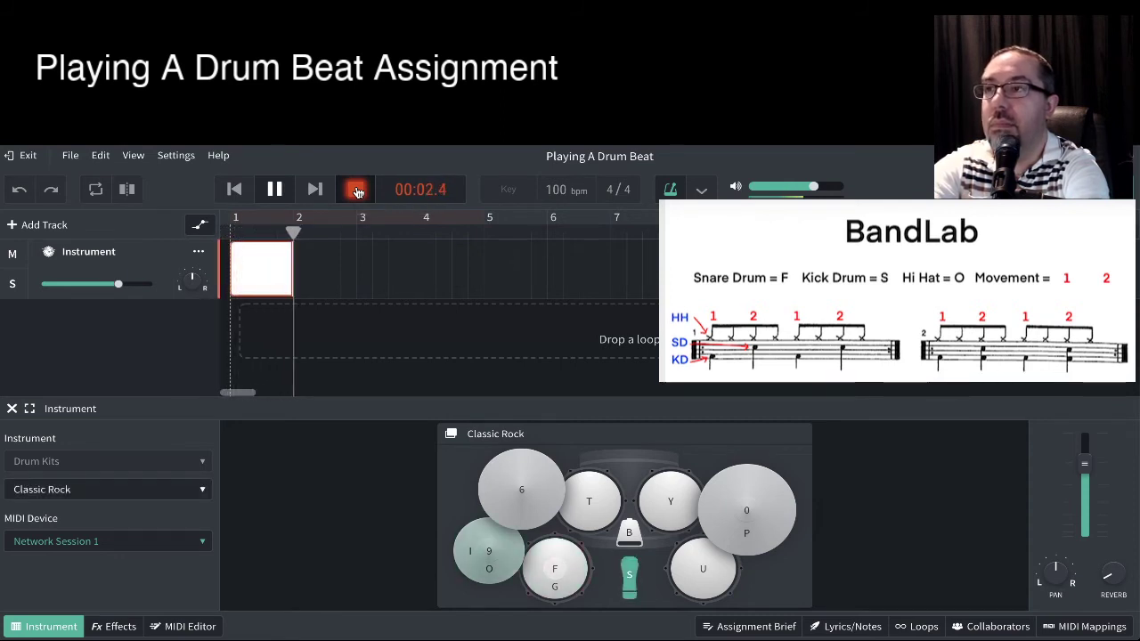
{"action": "key", "text": "s"}
{"action": "key", "text": "f"}
{"action": "key", "text": "o"}
{"action": "key", "text": "o"}
{"action": "key", "text": "f"}
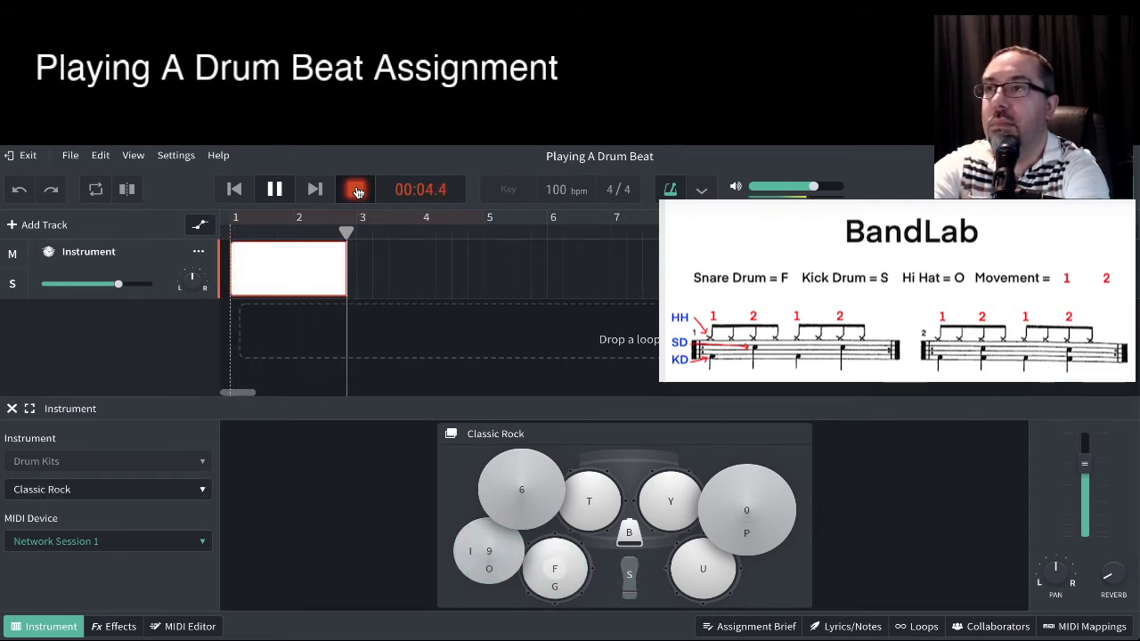
{"action": "key", "text": "o"}
{"action": "key", "text": "s"}
{"action": "key", "text": "f"}
{"action": "key", "text": "o"}
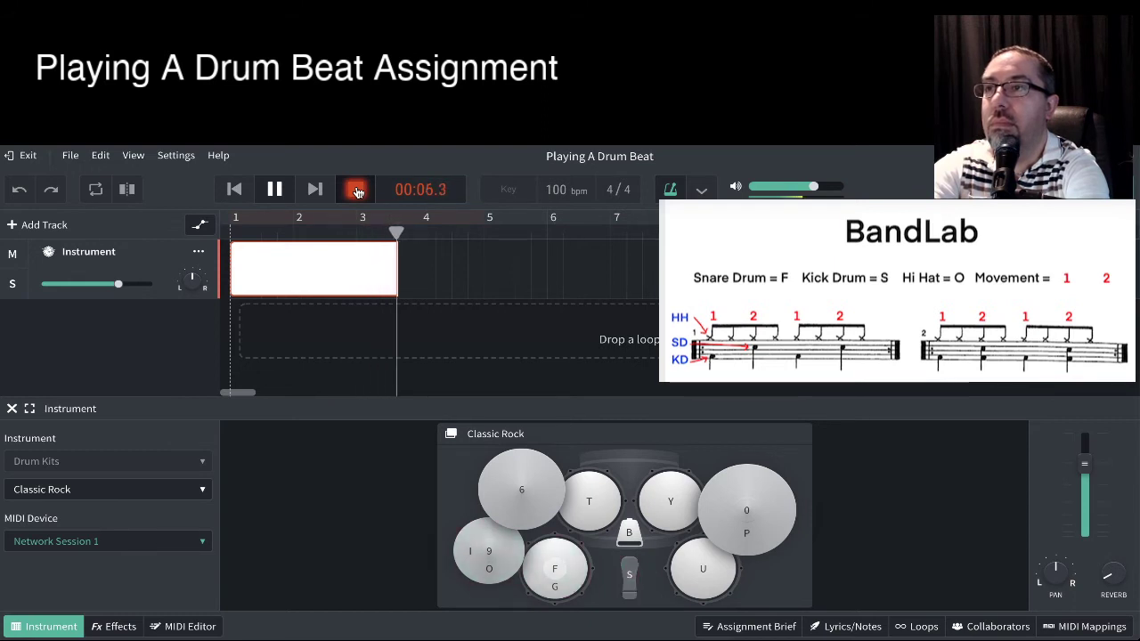
{"action": "key", "text": "f"}
{"action": "key", "text": "o"}
{"action": "key", "text": "s"}
{"action": "key", "text": "o"}
{"action": "key", "text": "f"}
{"action": "key", "text": "o"}
{"action": "key", "text": "s"}
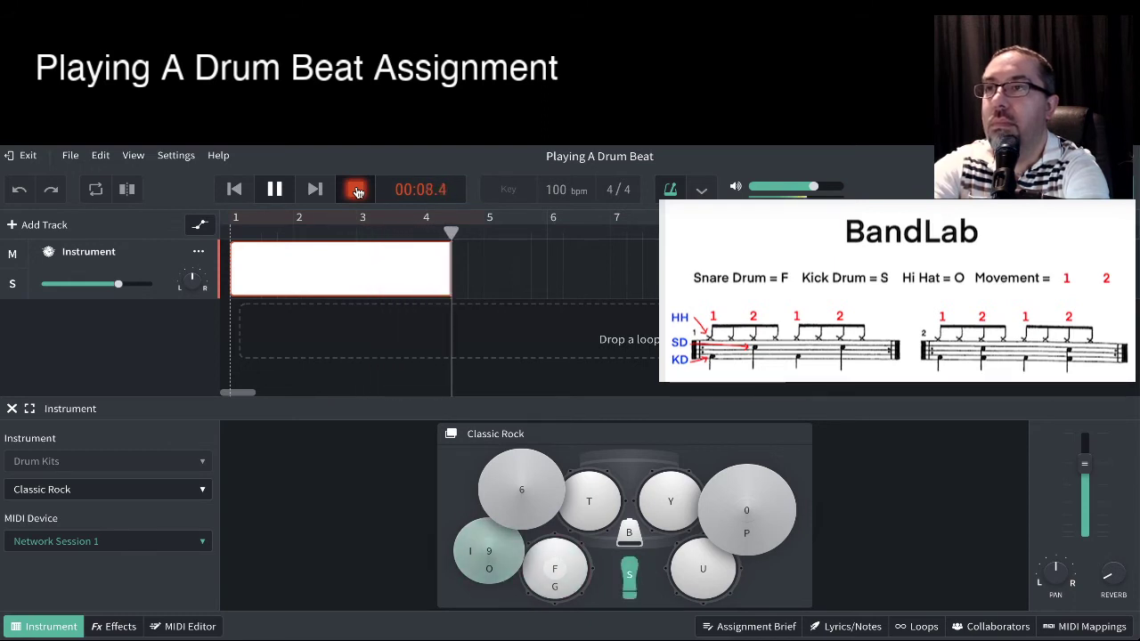
{"action": "key", "text": "f"}
{"action": "key", "text": "s"}
{"action": "left_click", "coordinate": [356, 191]}
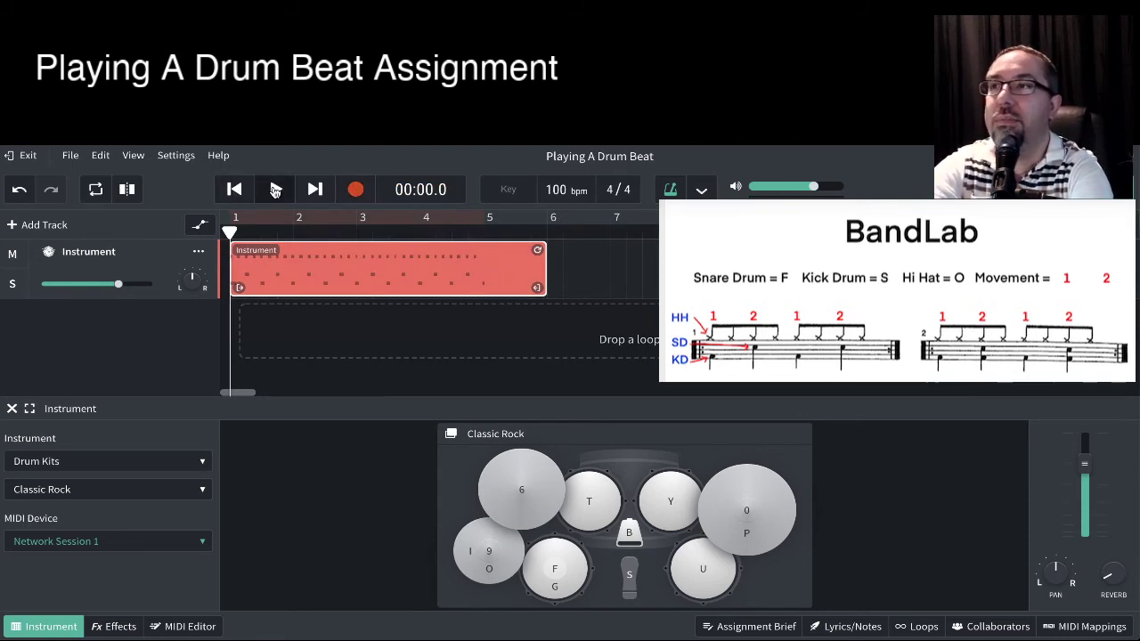
{"action": "left_click", "coordinate": [275, 192]}
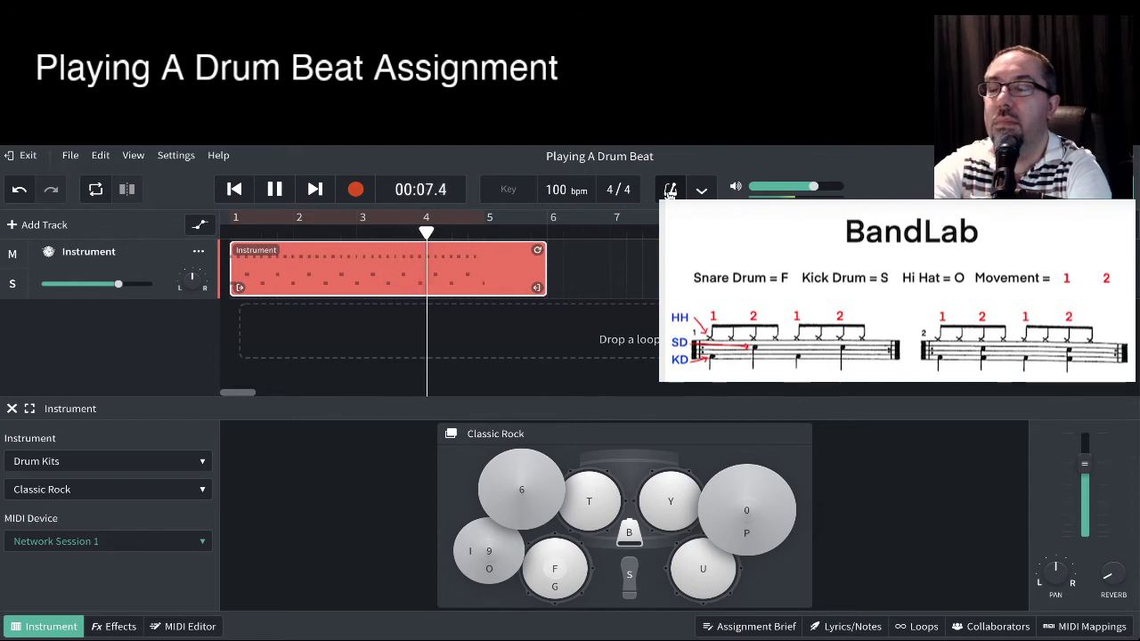
{"action": "key", "text": "space"}
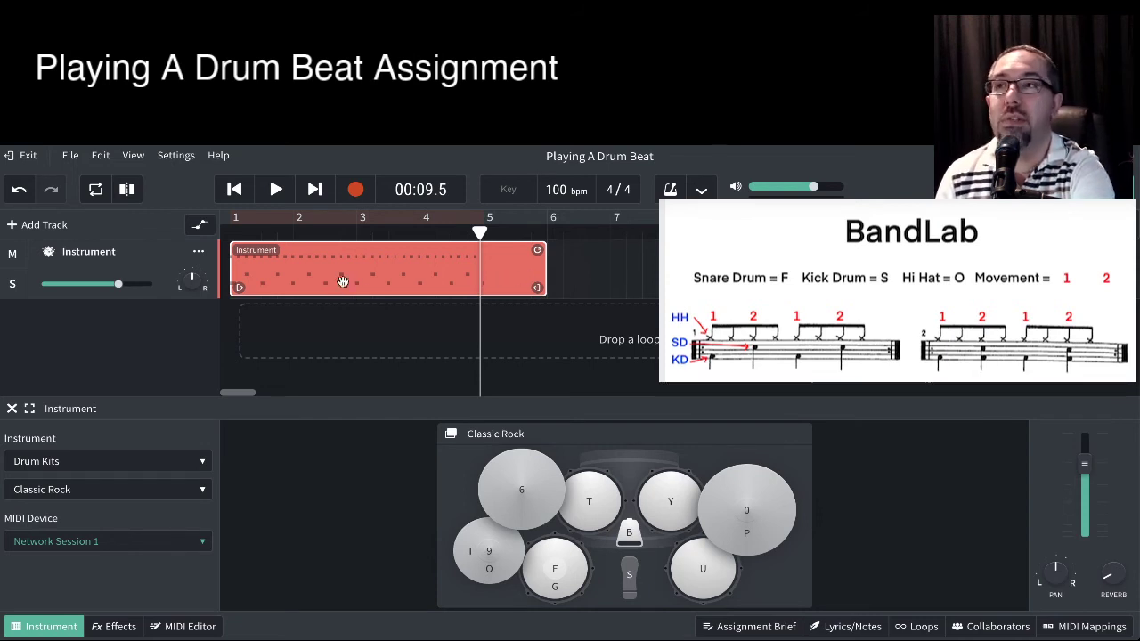
Mute the first drum track and add a second Instrument track set to Drum Kits
{"action": "left_click", "coordinate": [13, 258]}
{"action": "left_click", "coordinate": [44, 226]}
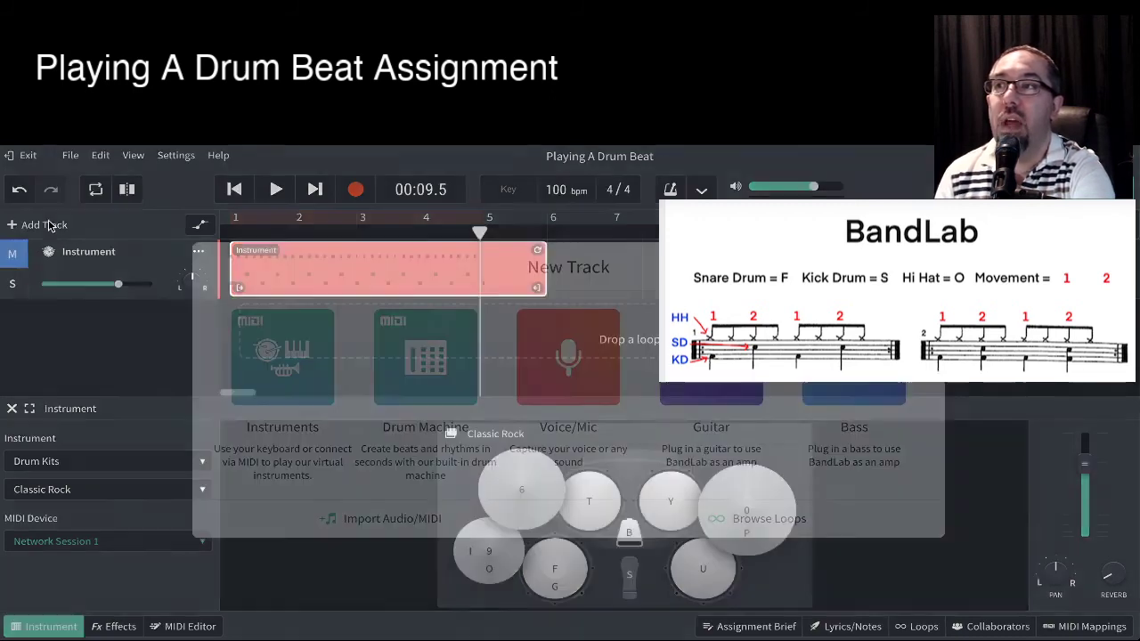
{"action": "left_click", "coordinate": [298, 380]}
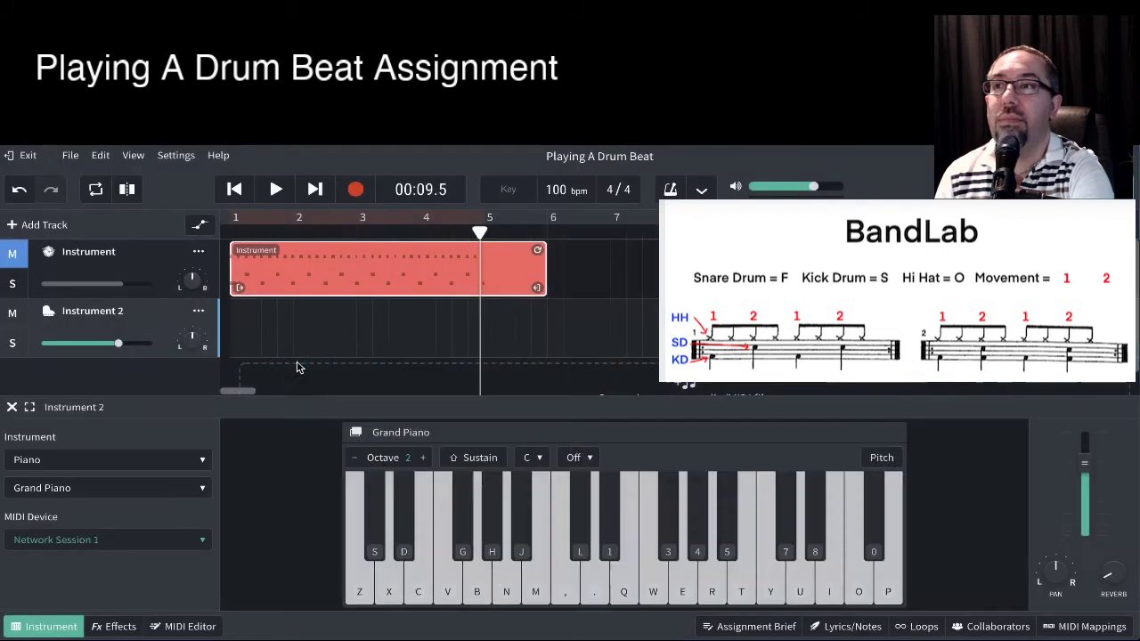
{"action": "left_click", "coordinate": [186, 461]}
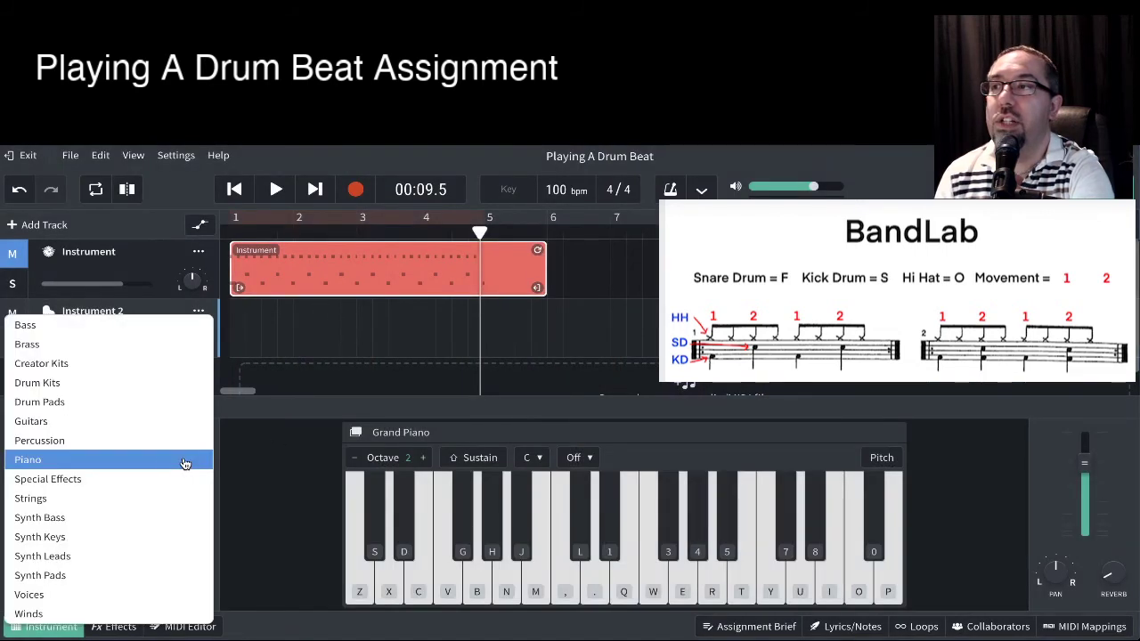
{"action": "left_click", "coordinate": [138, 388]}
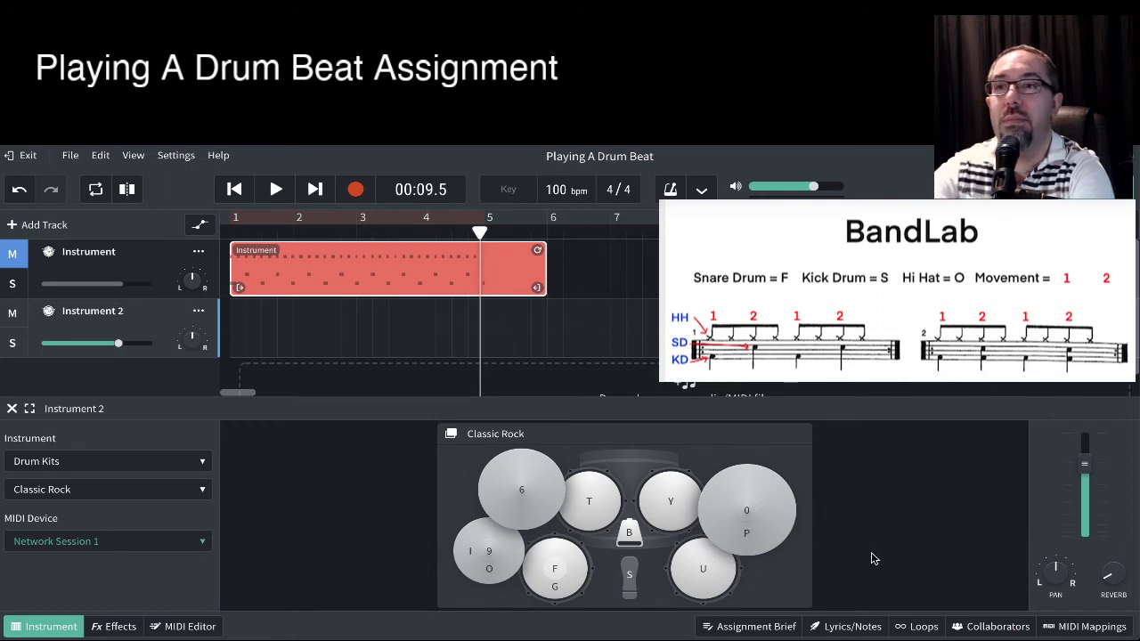
Practise the rock beat on Instrument 2 with O, F and S, without recording
{"action": "key", "text": "o"}
{"action": "key", "text": "f"}
{"action": "key", "text": "s"}
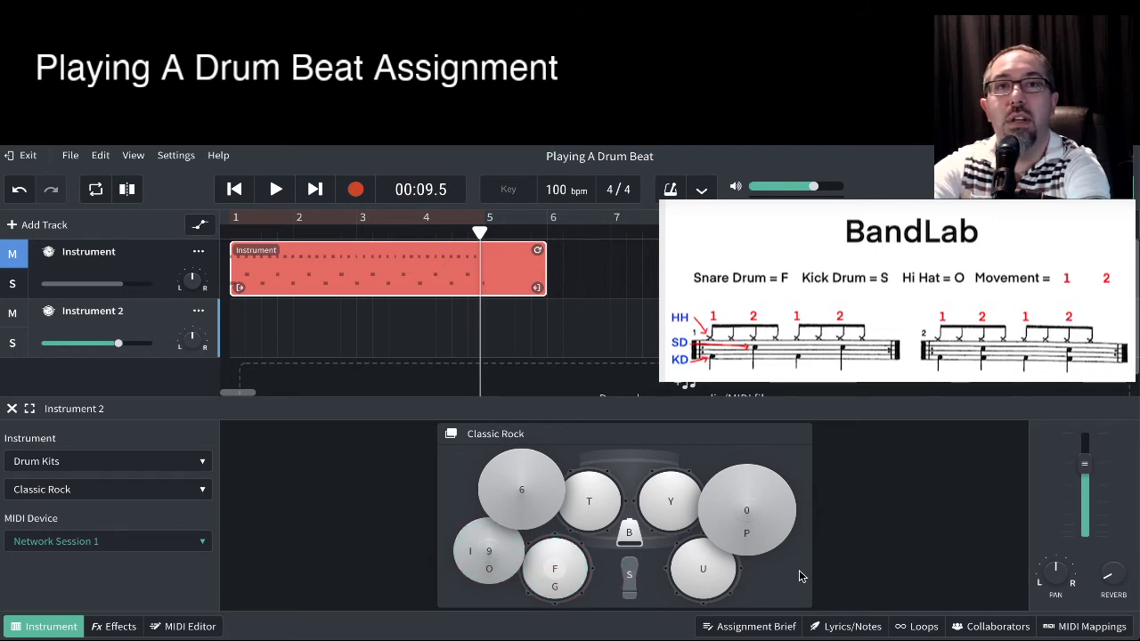
{"action": "key", "text": "o"}
{"action": "key", "text": "s"}
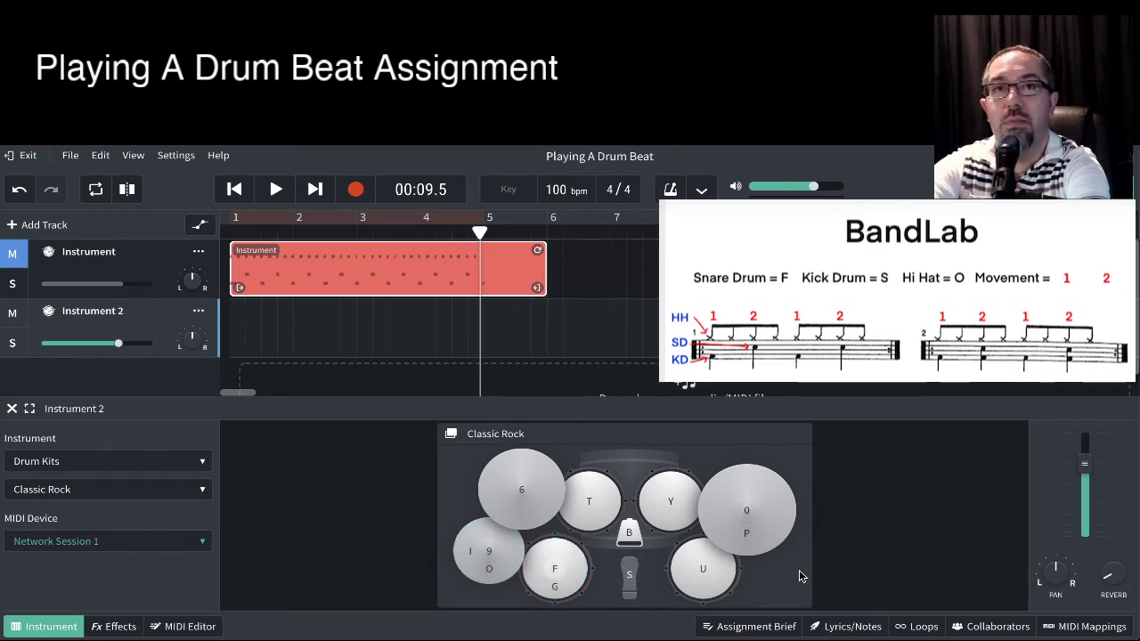
{"action": "key", "text": "o"}
{"action": "key", "text": "f"}
{"action": "key", "text": "s"}
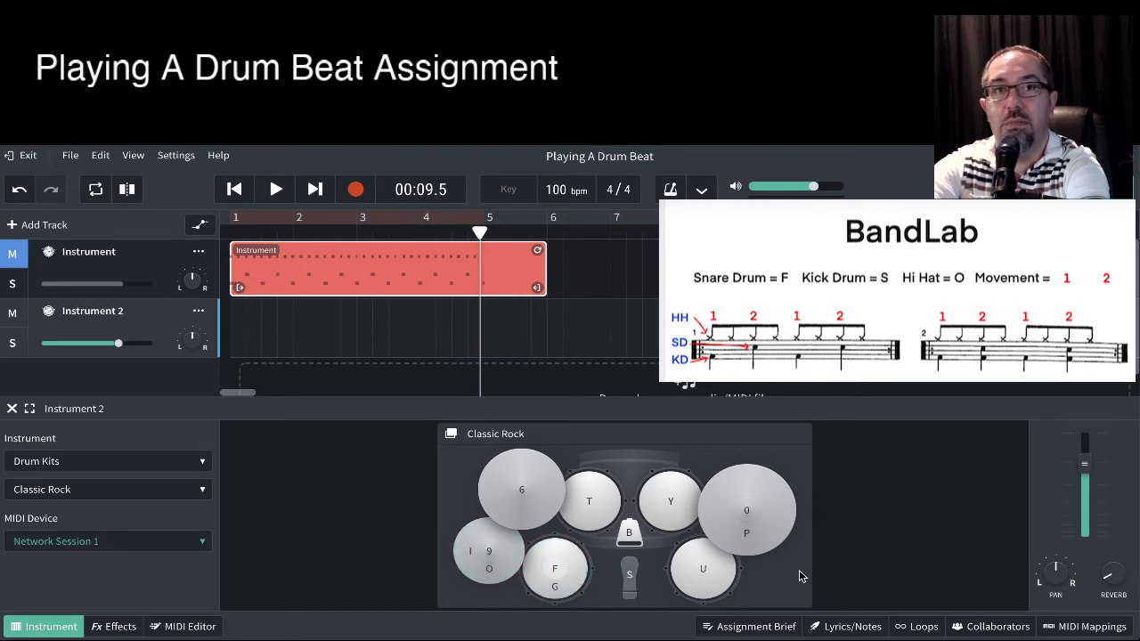
{"action": "key", "text": "o"}
{"action": "key", "text": "s"}
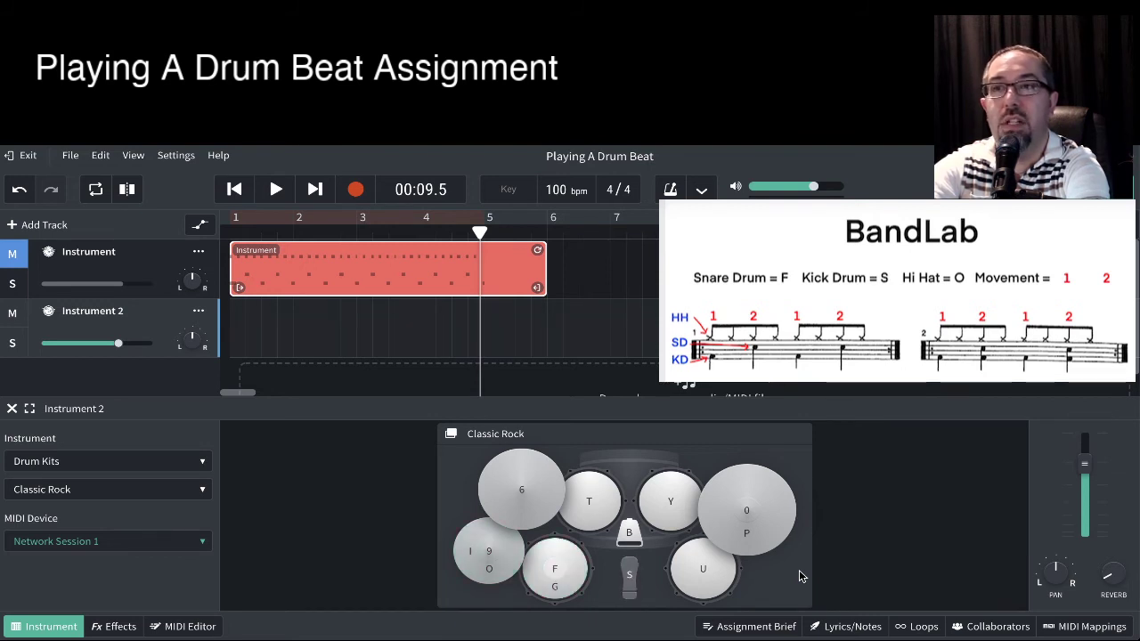
{"action": "key", "text": "o"}
{"action": "key", "text": "f"}
{"action": "key", "text": "s"}
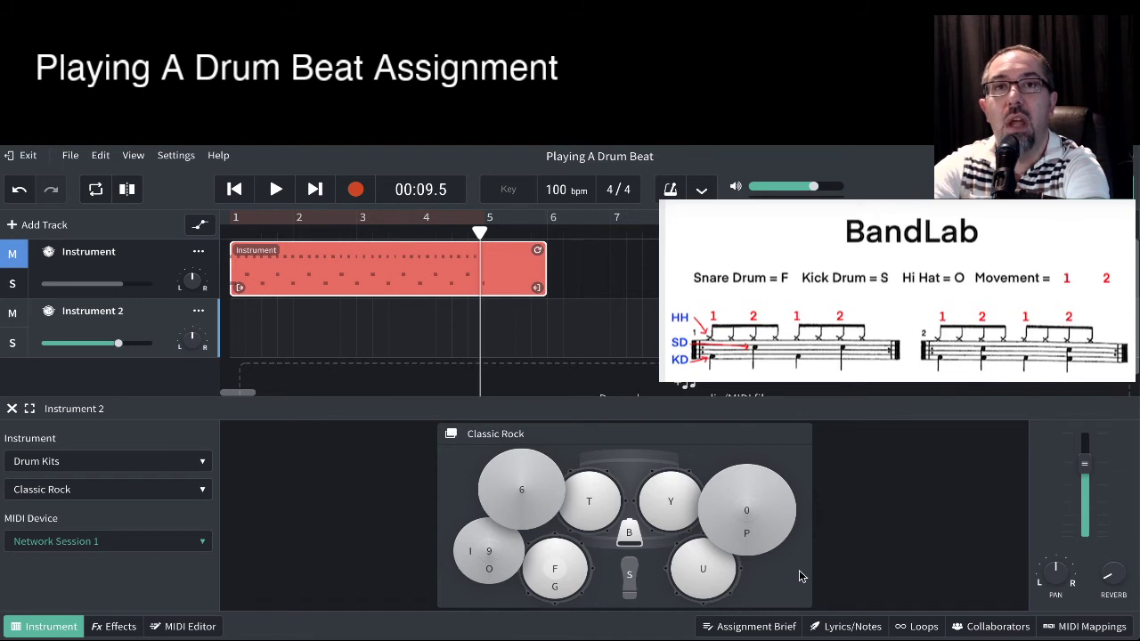
{"action": "key", "text": "o"}
{"action": "key", "text": "s"}
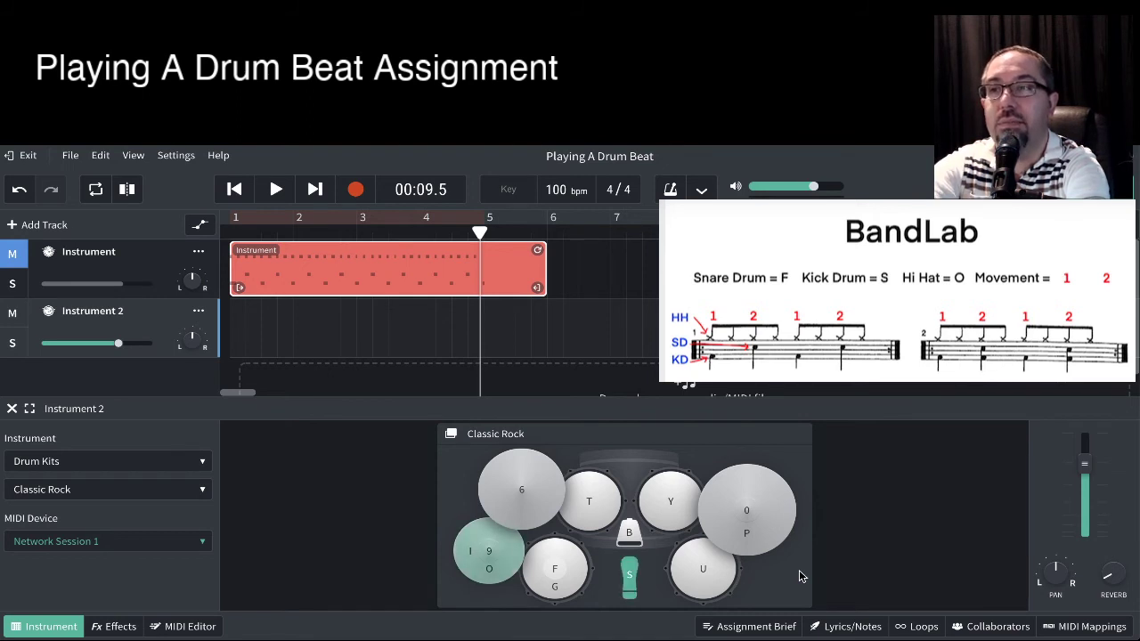
{"action": "key", "text": "o"}
{"action": "key", "text": "o"}
{"action": "key", "text": "f"}
{"action": "key", "text": "s"}
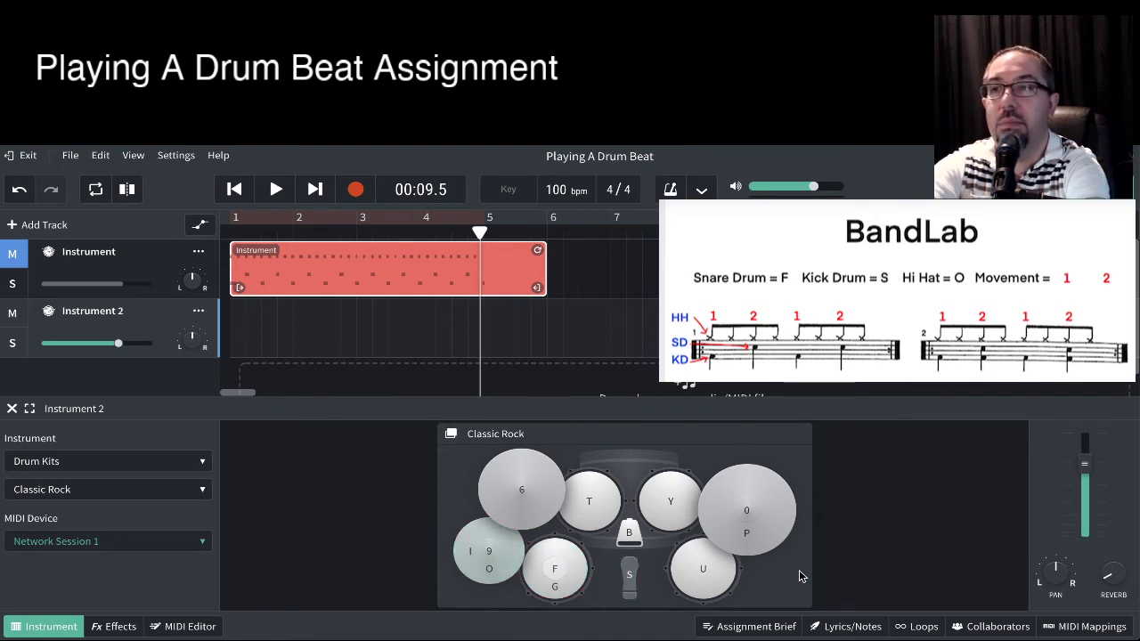
{"action": "key", "text": "o"}
{"action": "key", "text": "o"}
{"action": "key", "text": "s"}
{"action": "key", "text": "o"}
{"action": "key", "text": "o"}
{"action": "key", "text": "f"}
{"action": "key", "text": "s"}
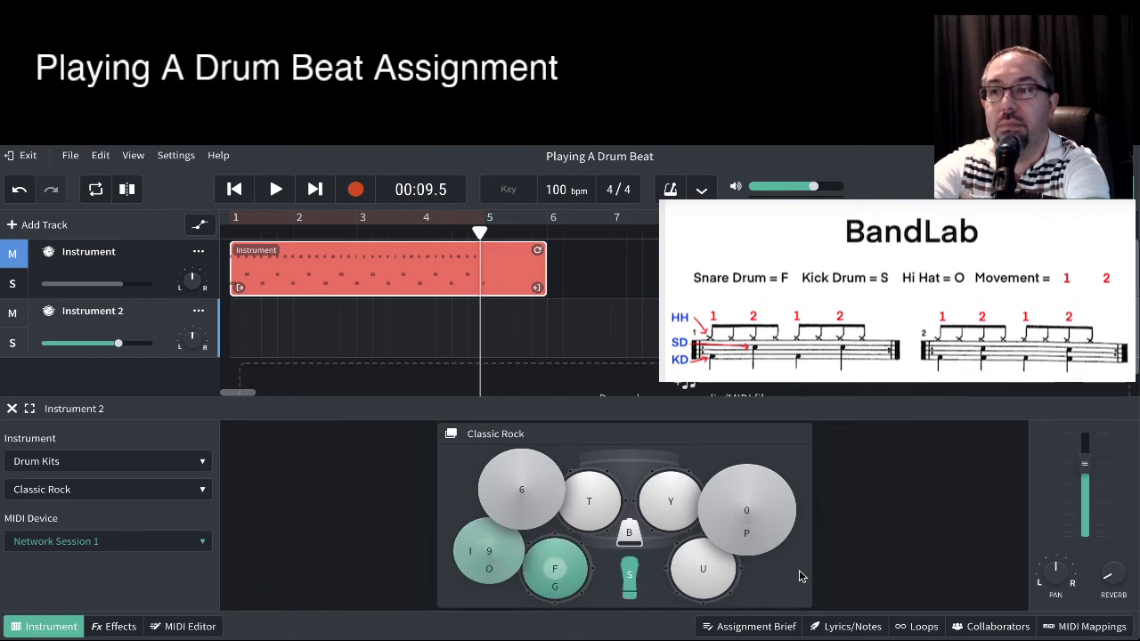
{"action": "key", "text": "o"}
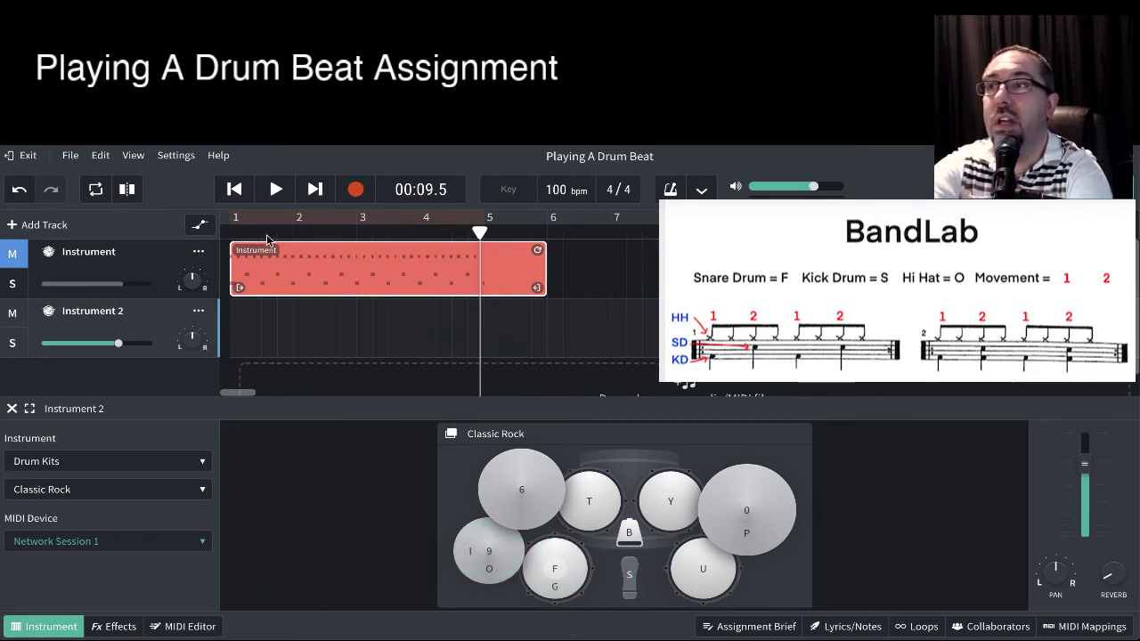
From the song start, record a short trial take on Instrument 2, then delete it
{"action": "left_click", "coordinate": [235, 190]}
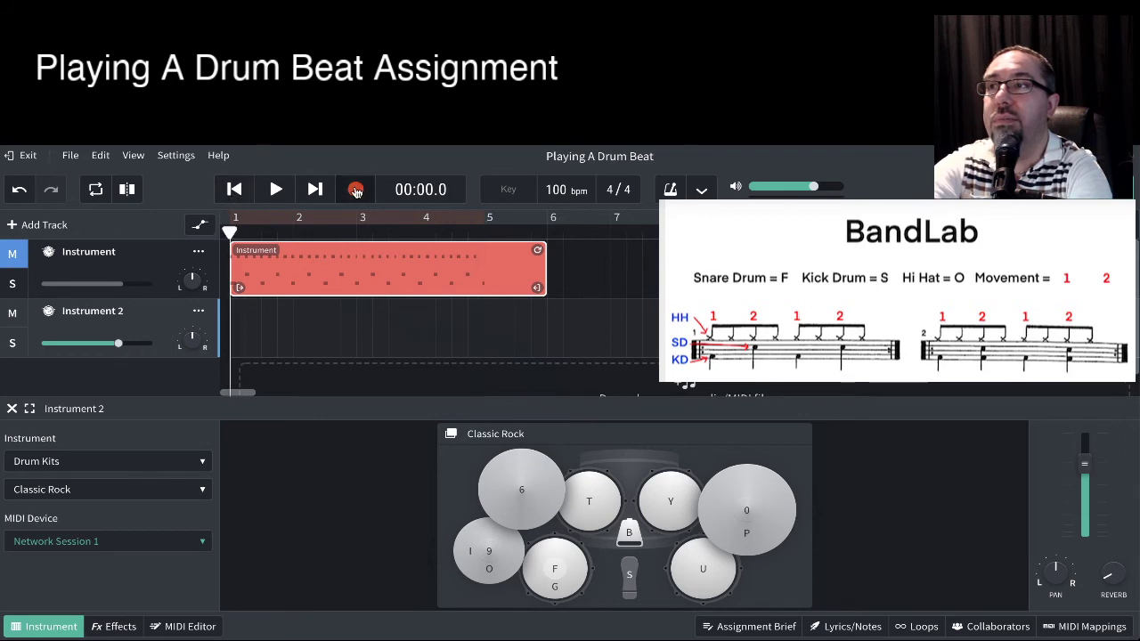
{"action": "left_click", "coordinate": [273, 339]}
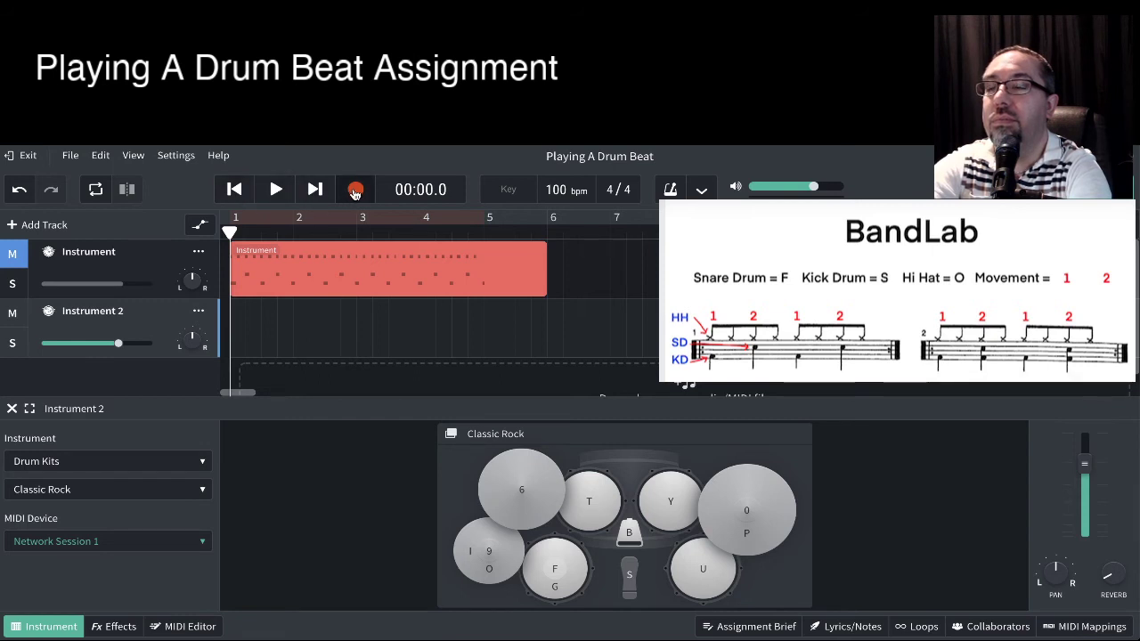
{"action": "left_click", "coordinate": [355, 190]}
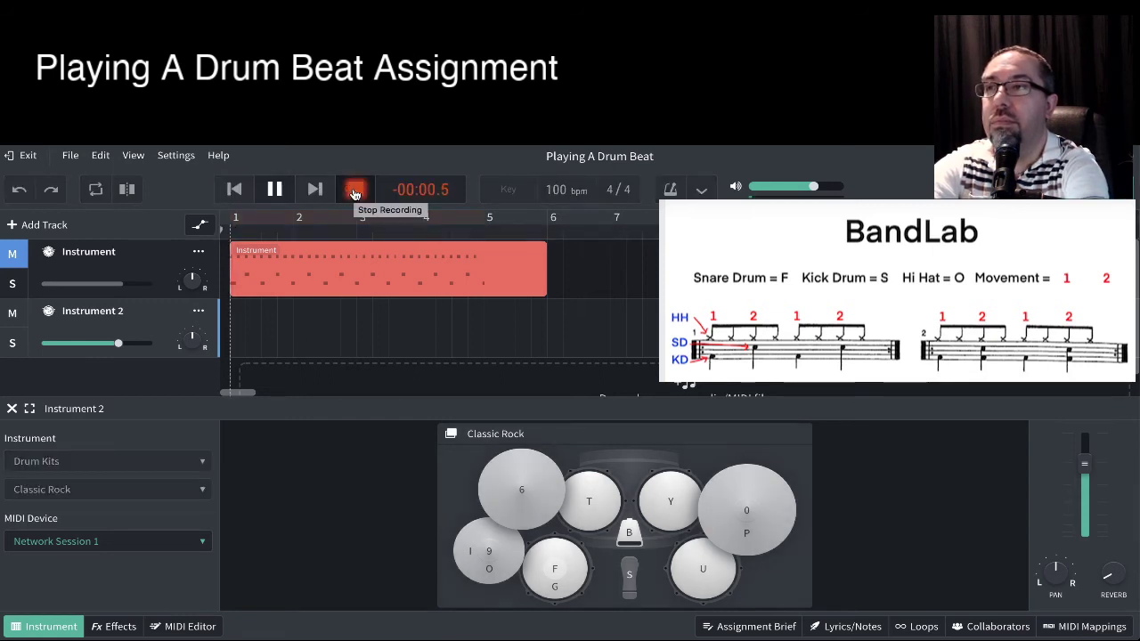
{"action": "key", "text": "o"}
{"action": "key", "text": "s"}
{"action": "key", "text": "o"}
{"action": "key", "text": "o"}
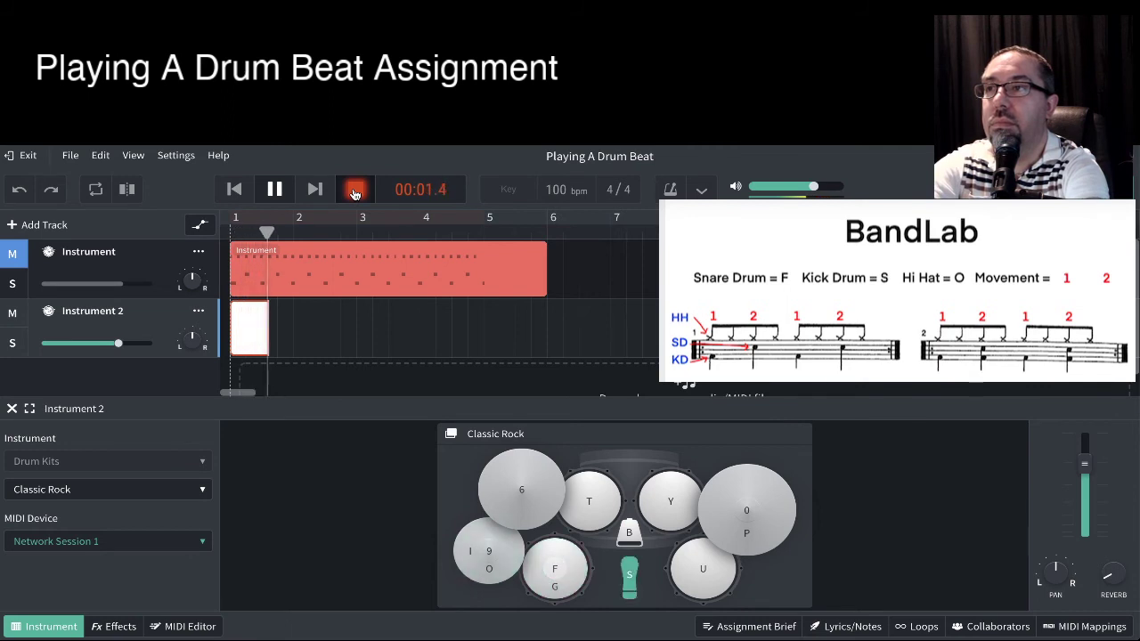
{"action": "key", "text": "f"}
{"action": "key", "text": "o"}
{"action": "key", "text": "s"}
{"action": "key", "text": "o"}
{"action": "key", "text": "f"}
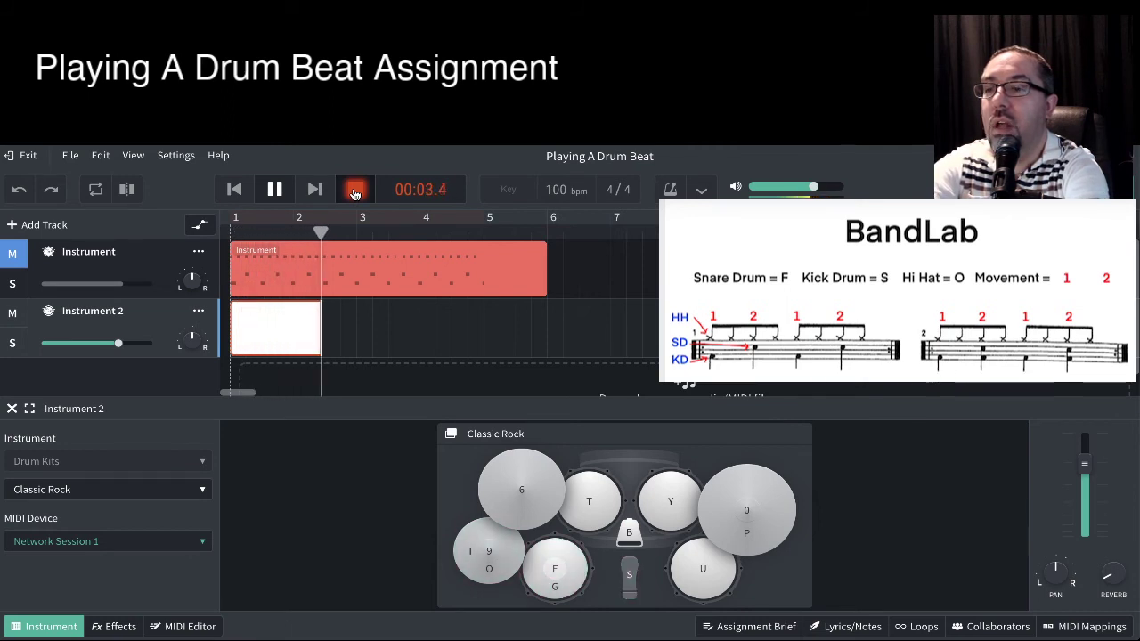
{"action": "left_click", "coordinate": [354, 194]}
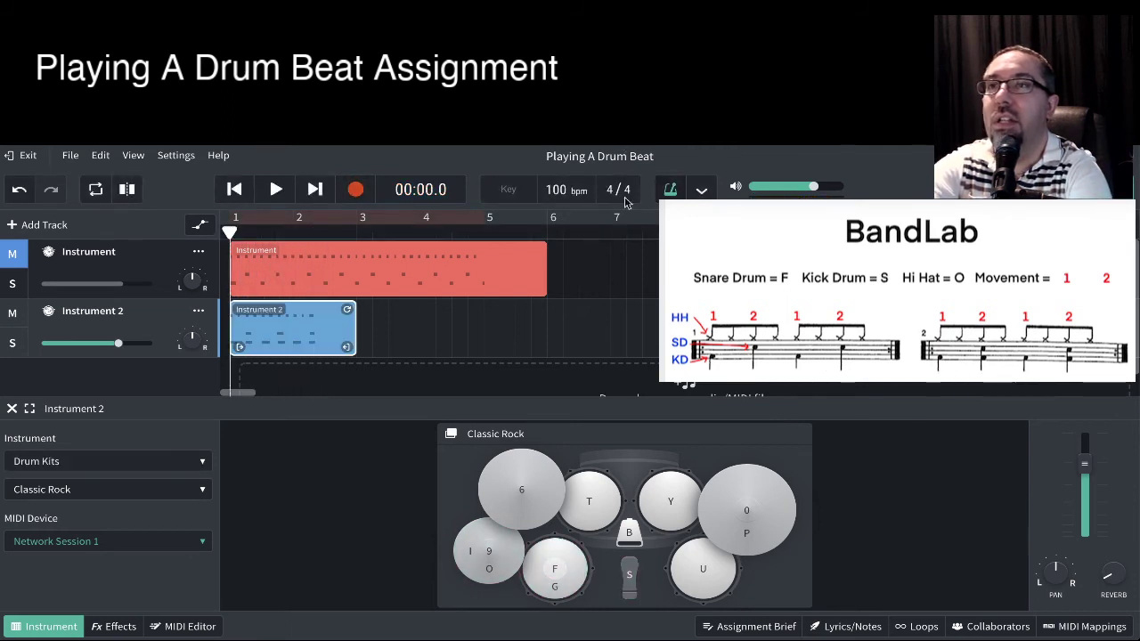
{"action": "key", "text": "Delete"}
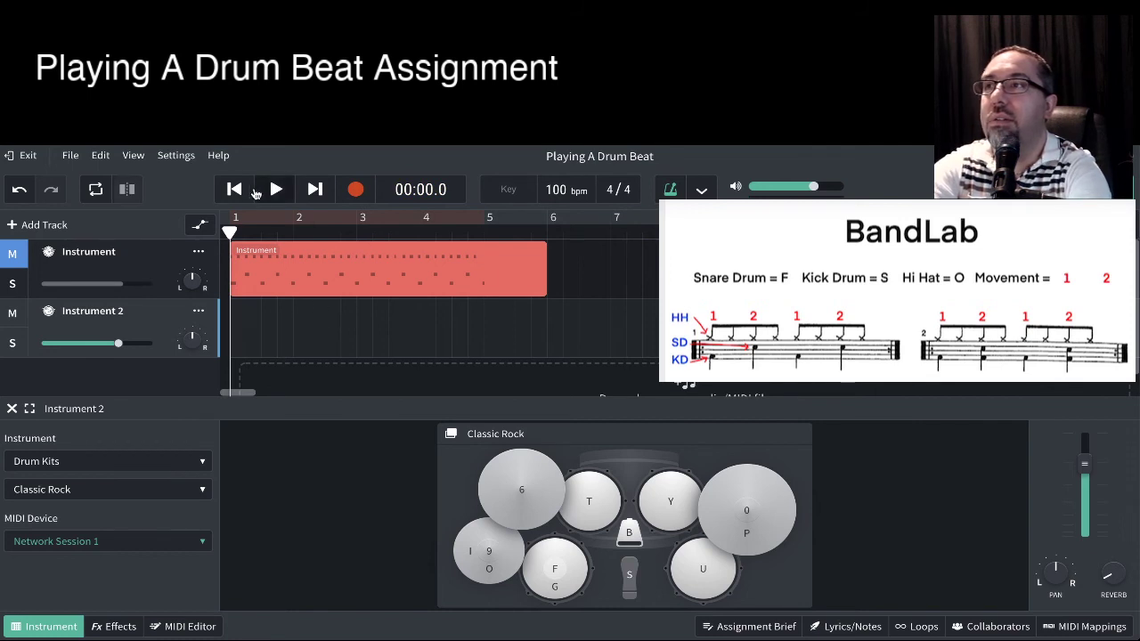
Record a new hi-hat, snare and kick rock beat (O/F/S) spanning bars 1 to 5
{"action": "left_click", "coordinate": [356, 194]}
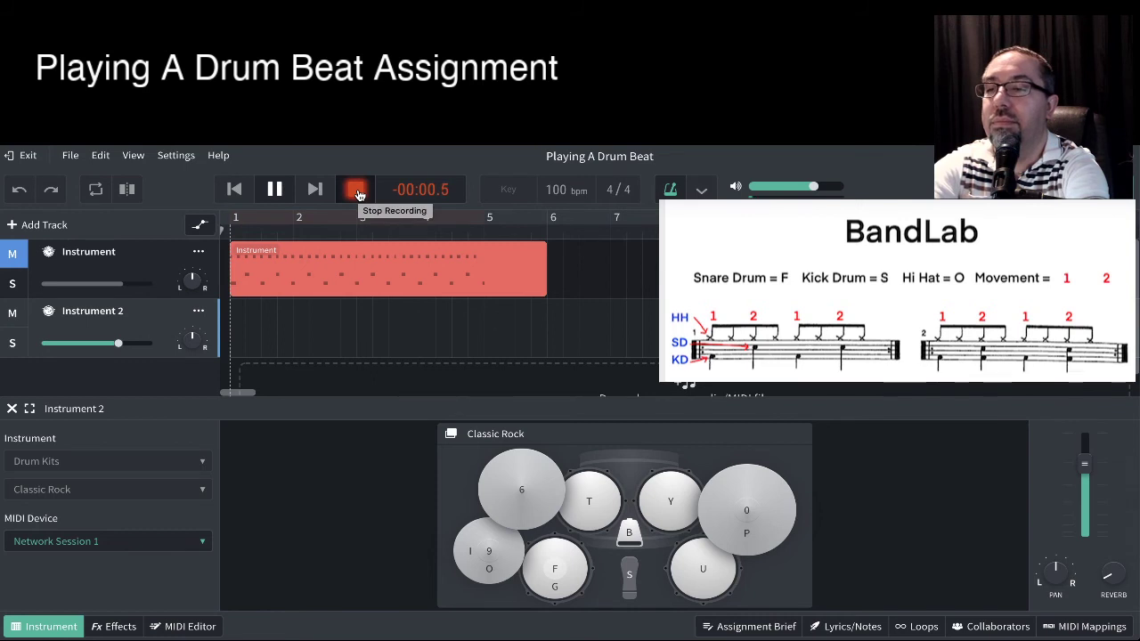
{"action": "key", "text": "o"}
{"action": "key", "text": "o"}
{"action": "key", "text": "f"}
{"action": "key", "text": "s"}
{"action": "key", "text": "o"}
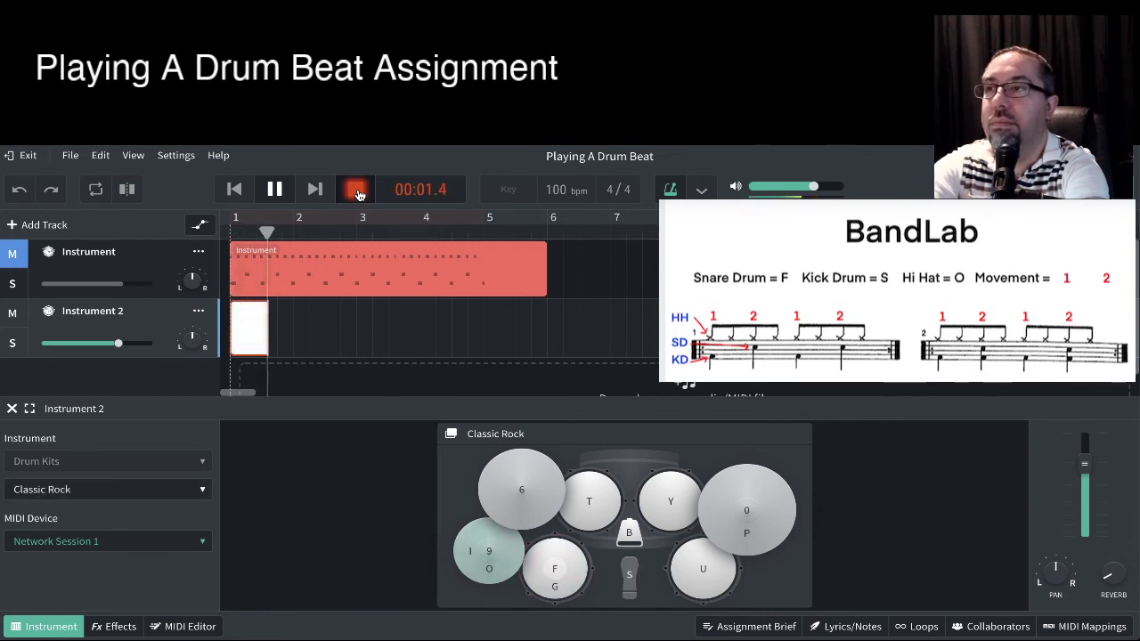
{"action": "key", "text": "o"}
{"action": "key", "text": "o"}
{"action": "key", "text": "f"}
{"action": "key", "text": "o"}
{"action": "key", "text": "o"}
{"action": "key", "text": "s"}
{"action": "key", "text": "o"}
{"action": "key", "text": "o"}
{"action": "key", "text": "f"}
{"action": "key", "text": "o"}
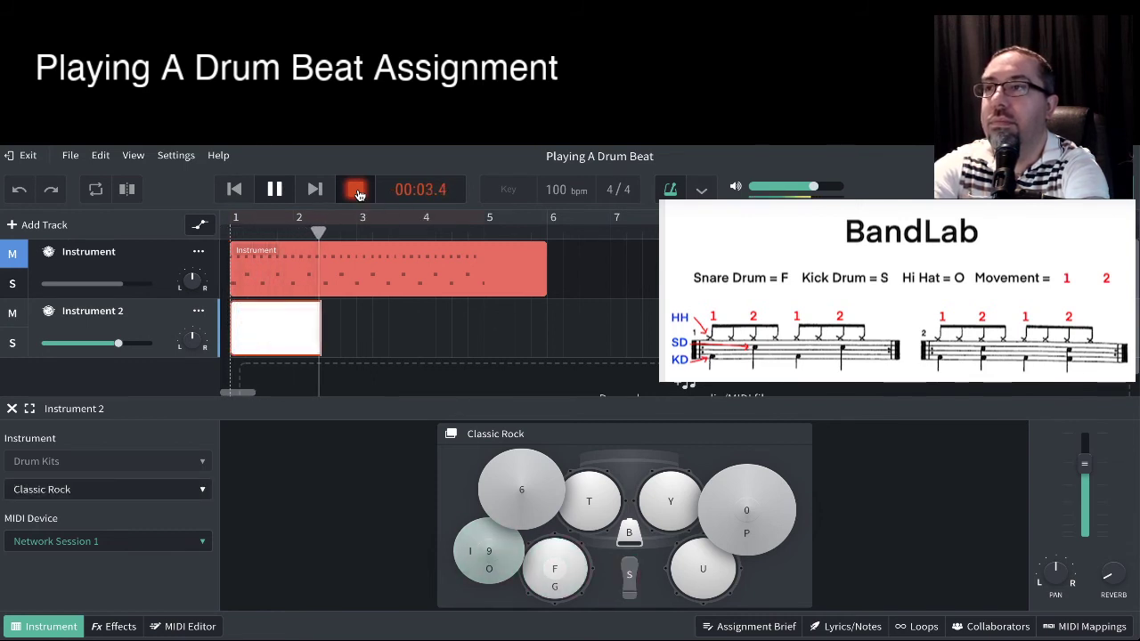
{"action": "key", "text": "s"}
{"action": "key", "text": "o"}
{"action": "key", "text": "o"}
{"action": "key", "text": "f"}
{"action": "key", "text": "o"}
{"action": "key", "text": "s"}
{"action": "key", "text": "o"}
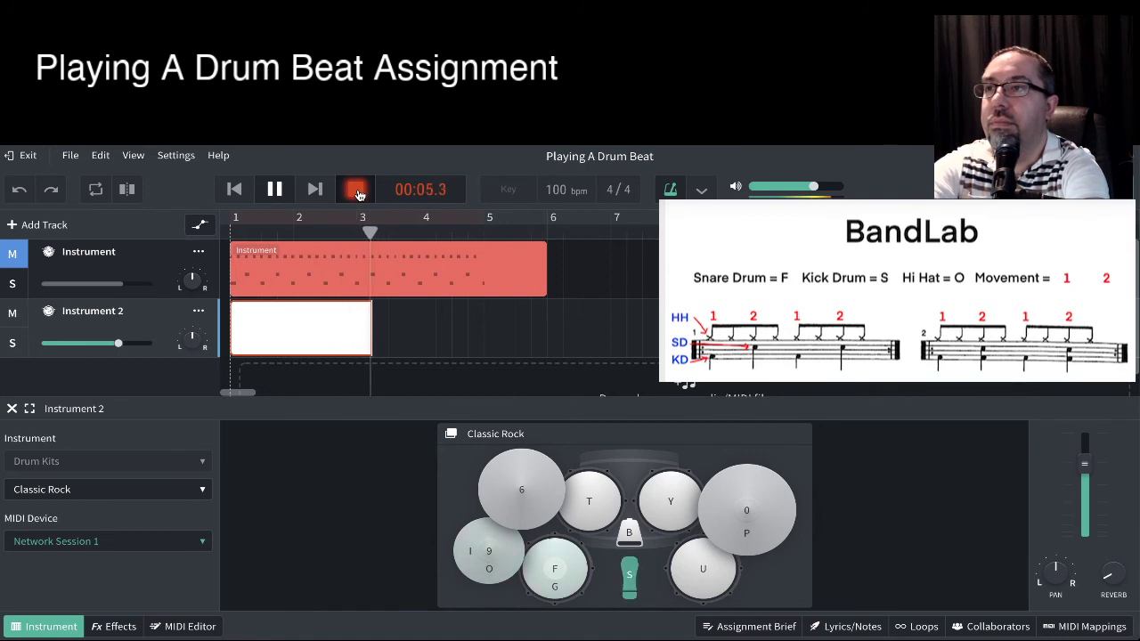
{"action": "key", "text": "o"}
{"action": "key", "text": "s"}
{"action": "key", "text": "o"}
{"action": "key", "text": "o"}
{"action": "key", "text": "f"}
{"action": "key", "text": "o"}
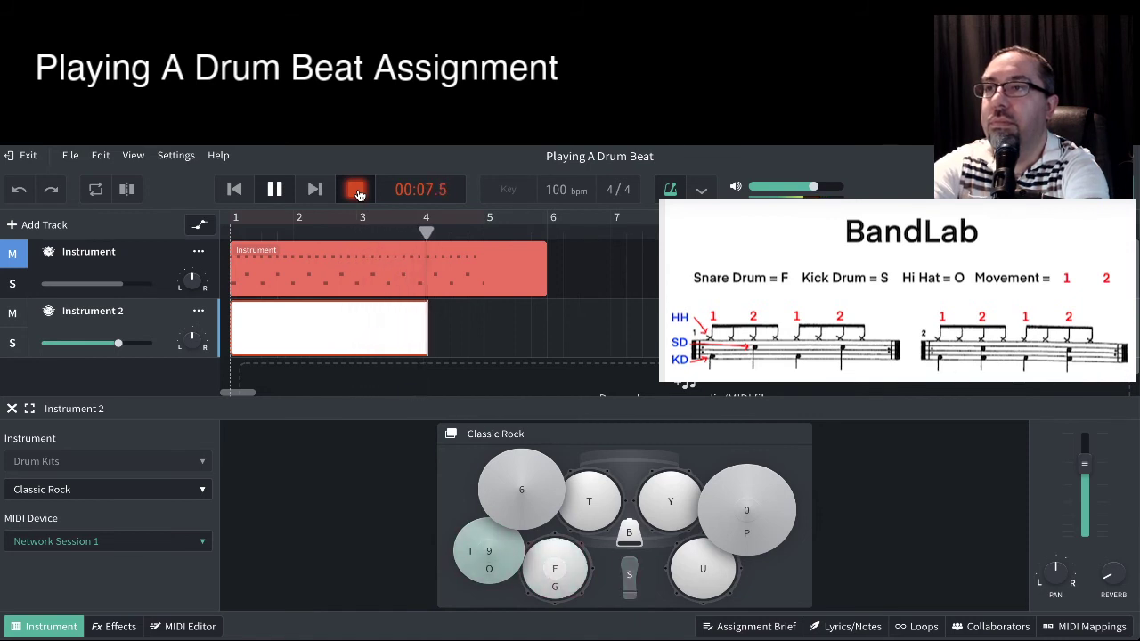
{"action": "key", "text": "o"}
{"action": "key", "text": "f"}
{"action": "key", "text": "o"}
{"action": "key", "text": "s"}
{"action": "key", "text": "o"}
{"action": "key", "text": "f"}
{"action": "key", "text": "o"}
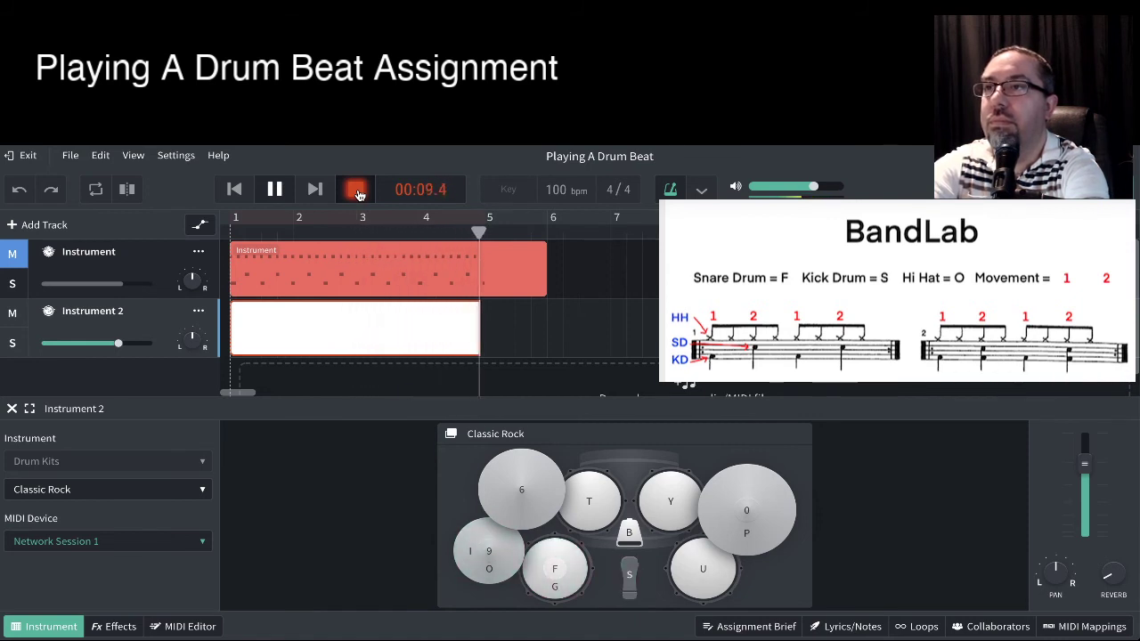
{"action": "left_click", "coordinate": [357, 192]}
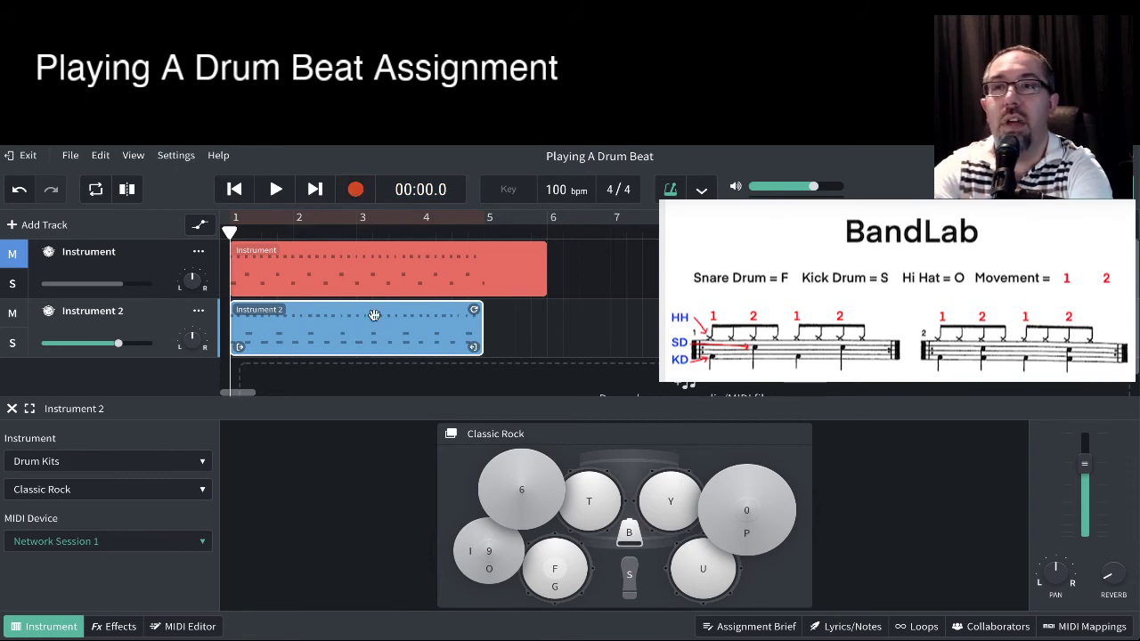
Play both Classic Rock drum tracks together and pause at 00:06.0
{"action": "left_click", "coordinate": [275, 193]}
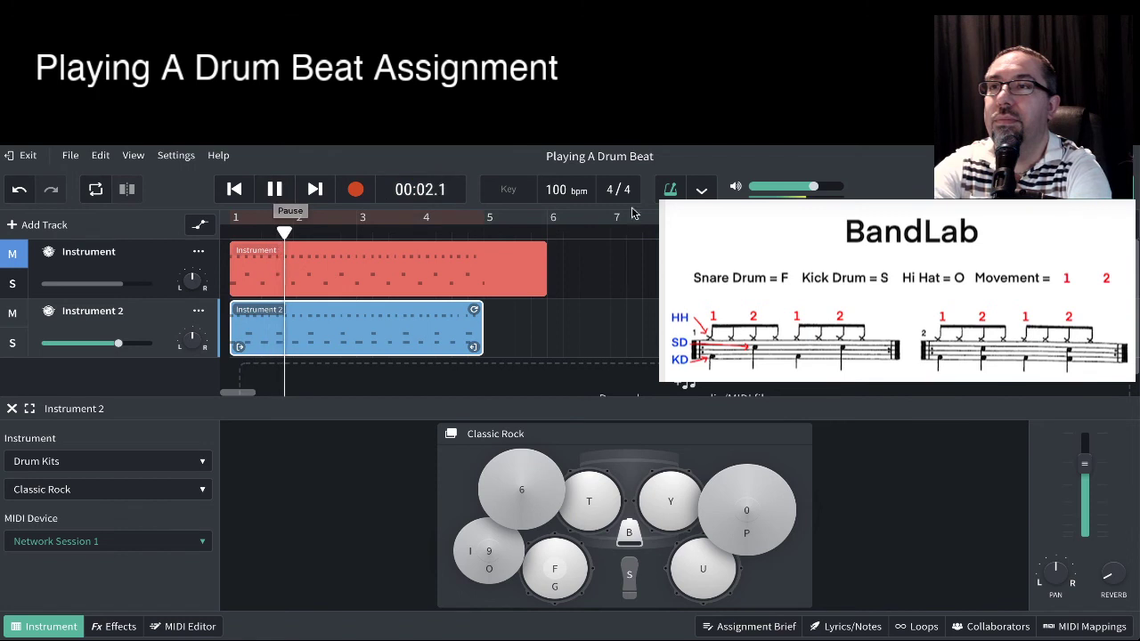
{"action": "left_click", "coordinate": [276, 192]}
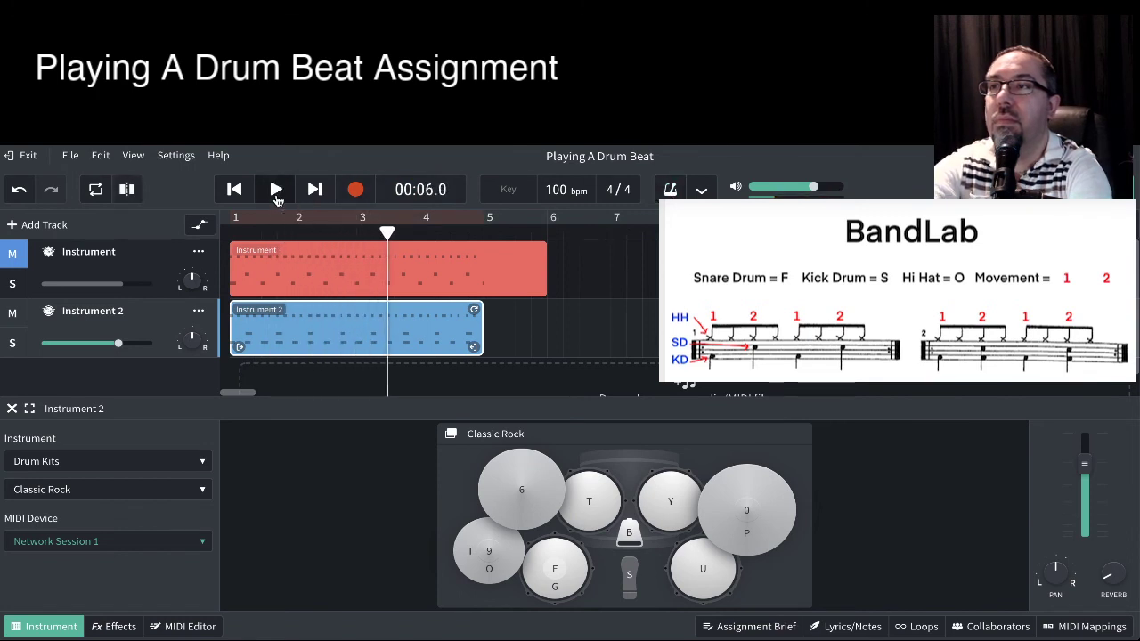